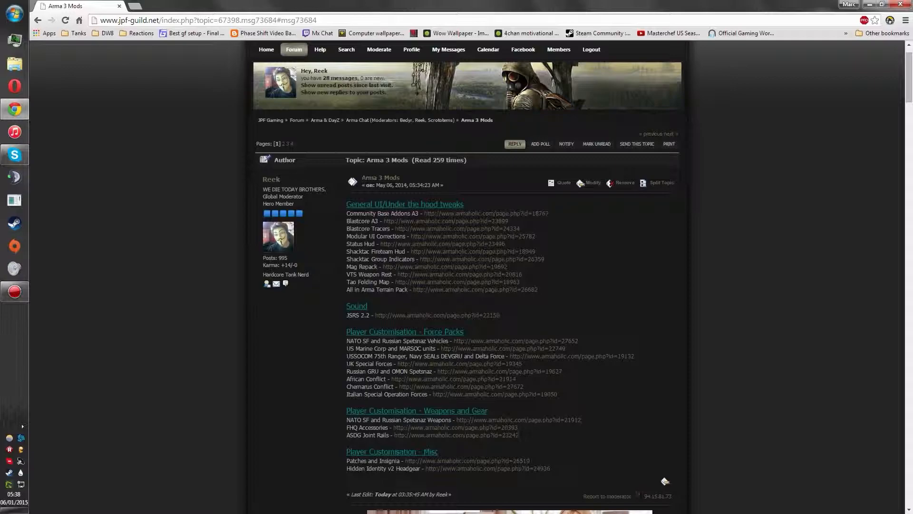
Step: Open the Community Base Addons A3 page linked in the forum's mod list and review its installation instructions
middle_click(486, 213)
key("ctrl+Tab")
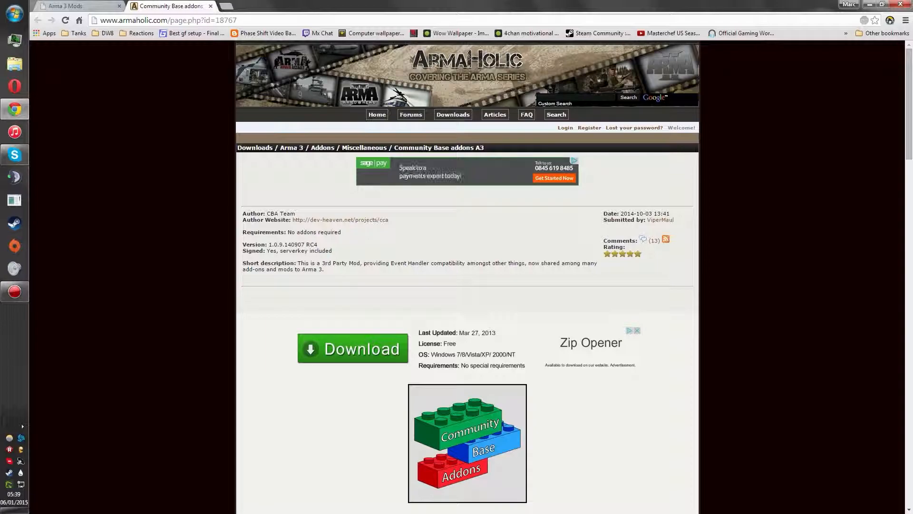
scroll(467, 275, "down", 4)
scroll(467, 276, "down", 5)
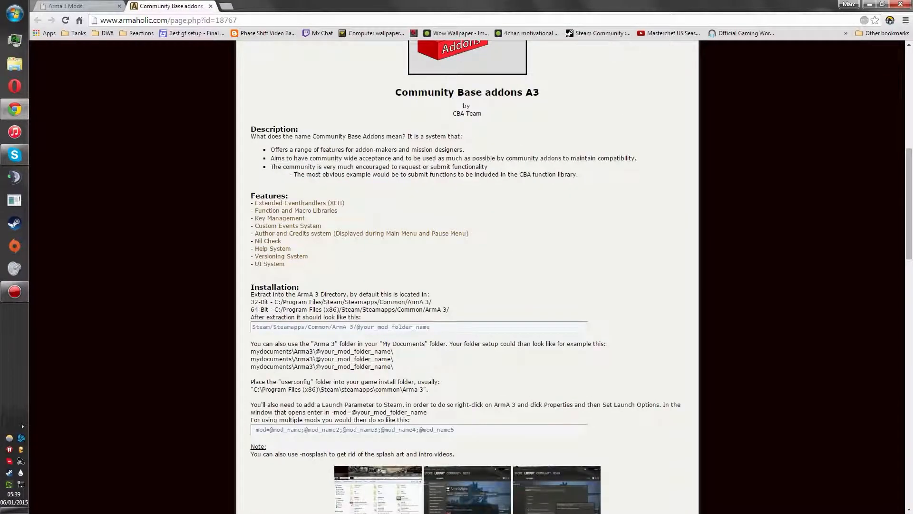
scroll(467, 276, "up", 2)
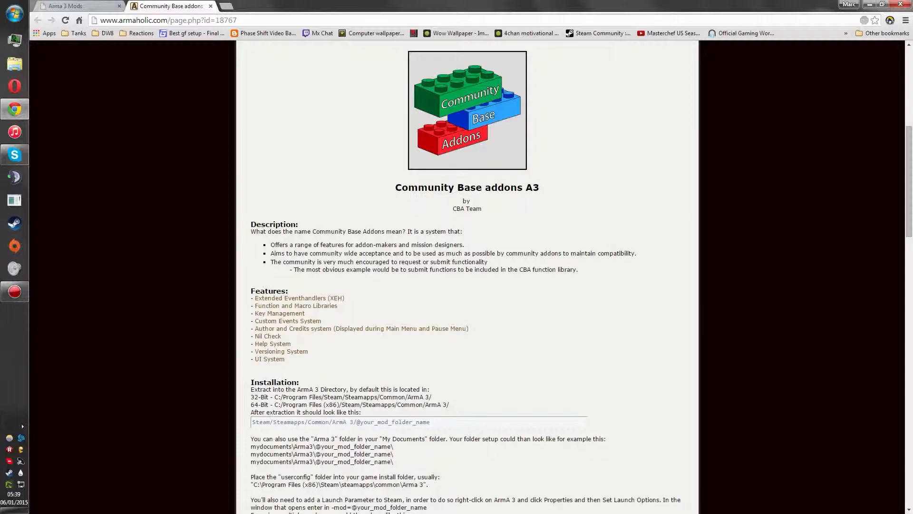
scroll(467, 276, "up", 3)
scroll(468, 276, "down", 4)
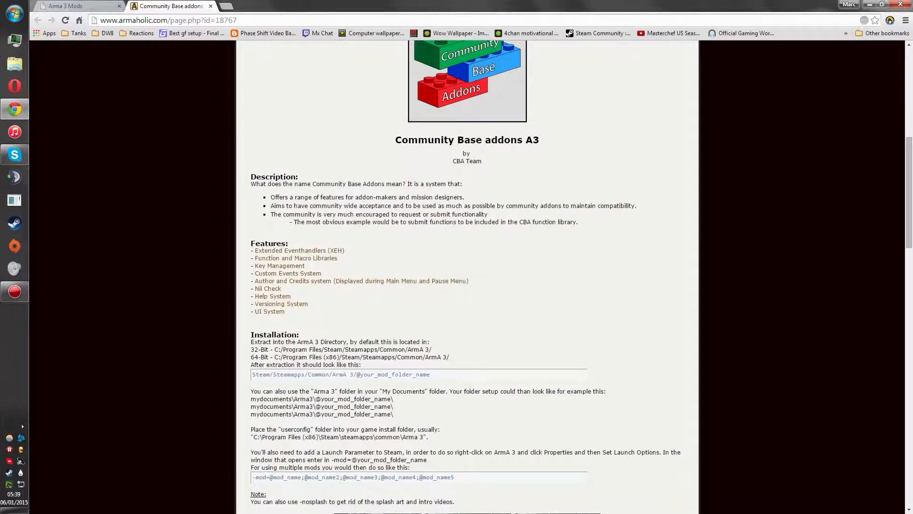
scroll(467, 276, "down", 6)
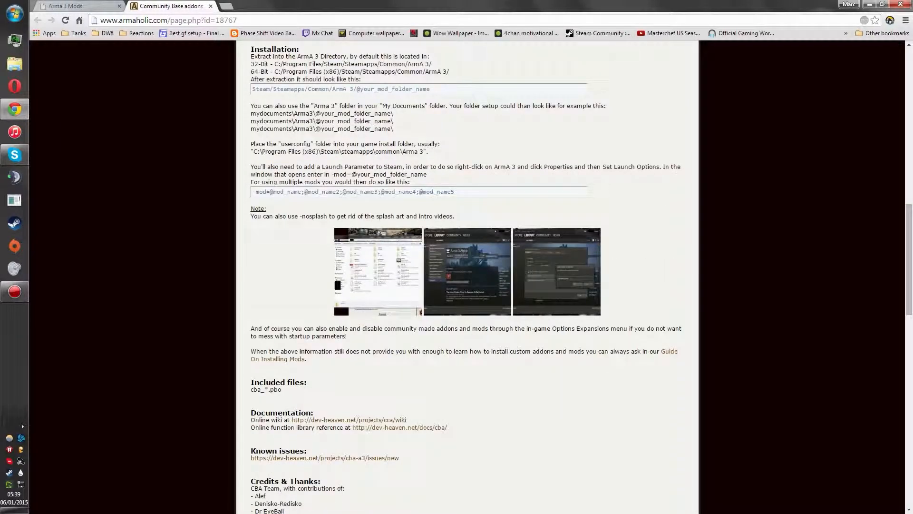
scroll(468, 276, "up", 2)
left_click_drag(250, 144, 397, 224)
left_click(398, 224)
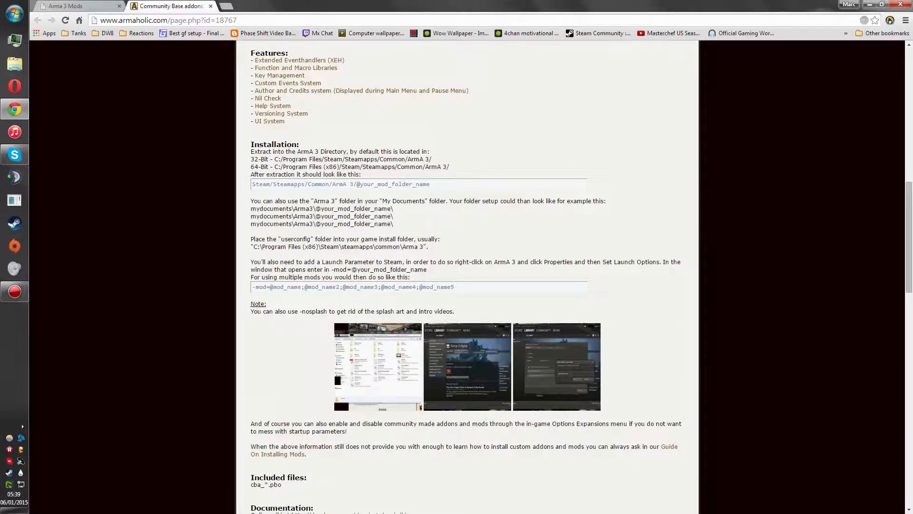
Step: Download Community Base addons A3 from the FTP #1 link, and close the mod page and the browser
scroll(340, 390, "down", 5)
scroll(467, 276, "down", 1)
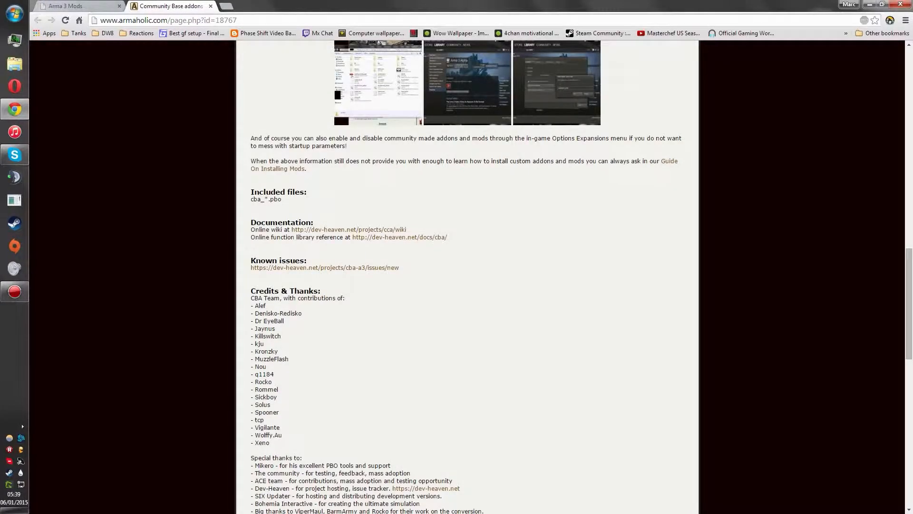
scroll(467, 276, "down", 15)
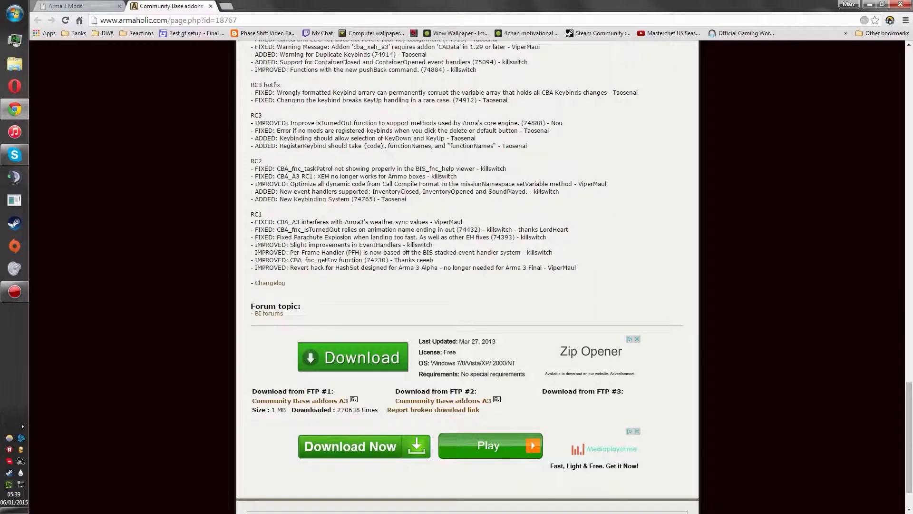
scroll(467, 276, "down", 2)
left_click_drag(253, 333, 480, 356)
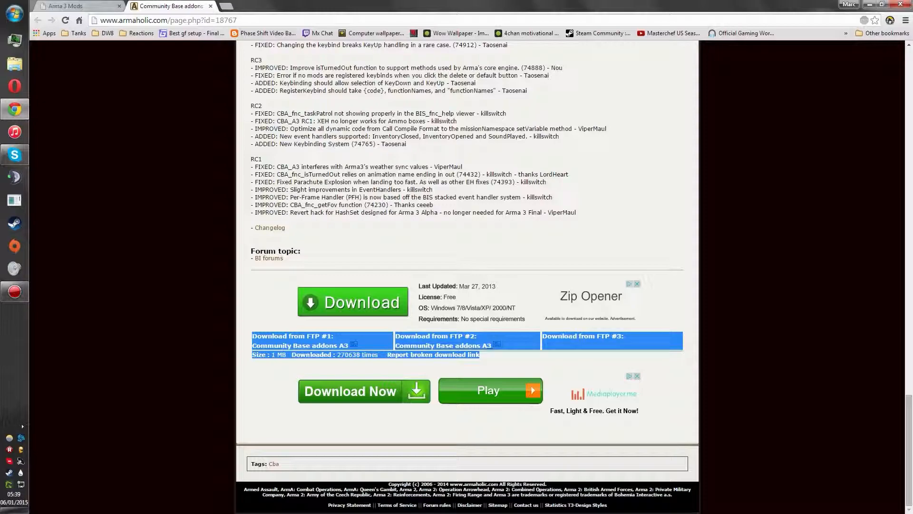
left_click(523, 364)
left_click_drag(253, 335, 364, 355)
left_click(296, 355)
left_click(364, 355)
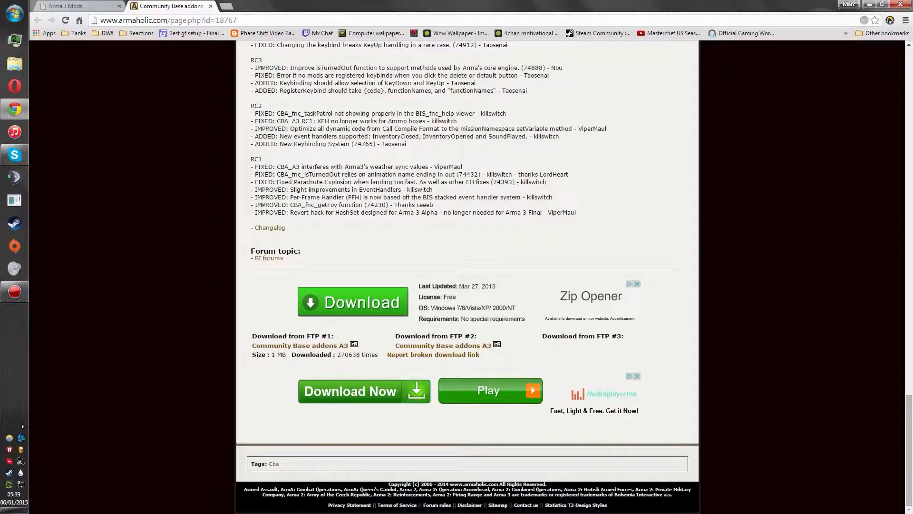
left_click(300, 346)
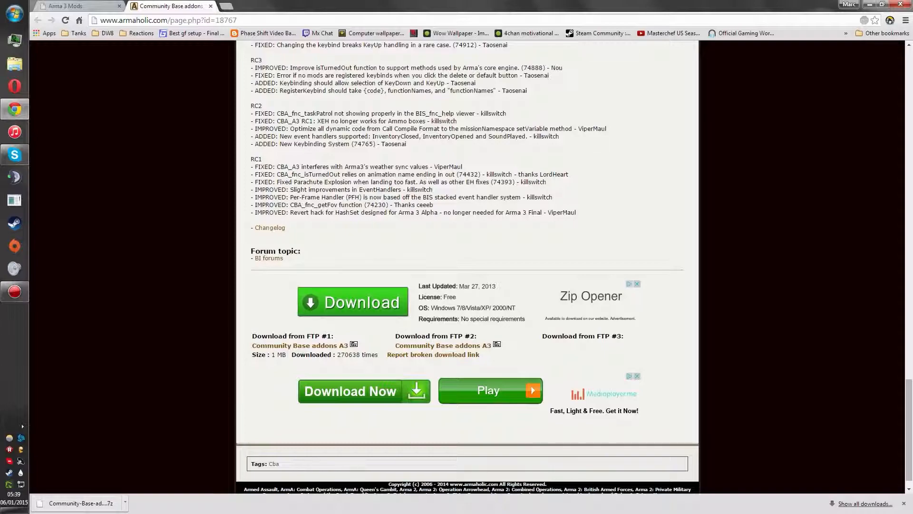
key("ctrl+w")
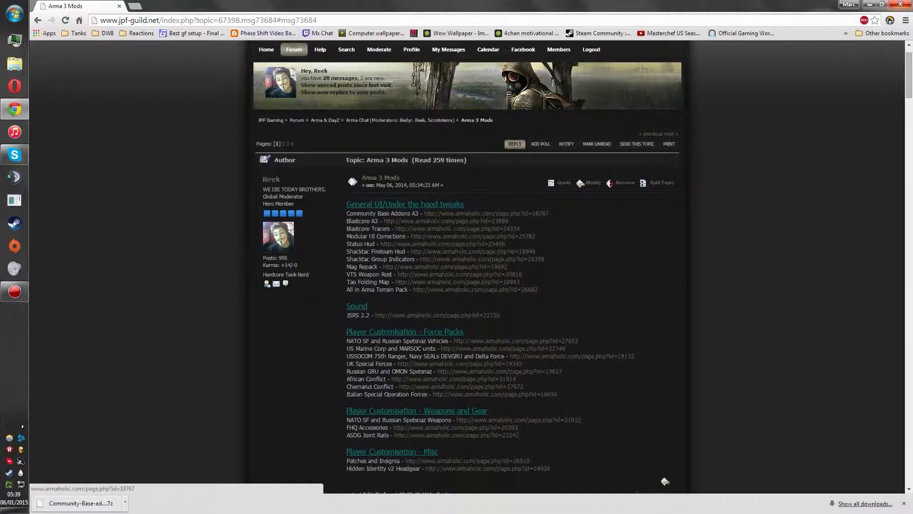
key("ctrl+w")
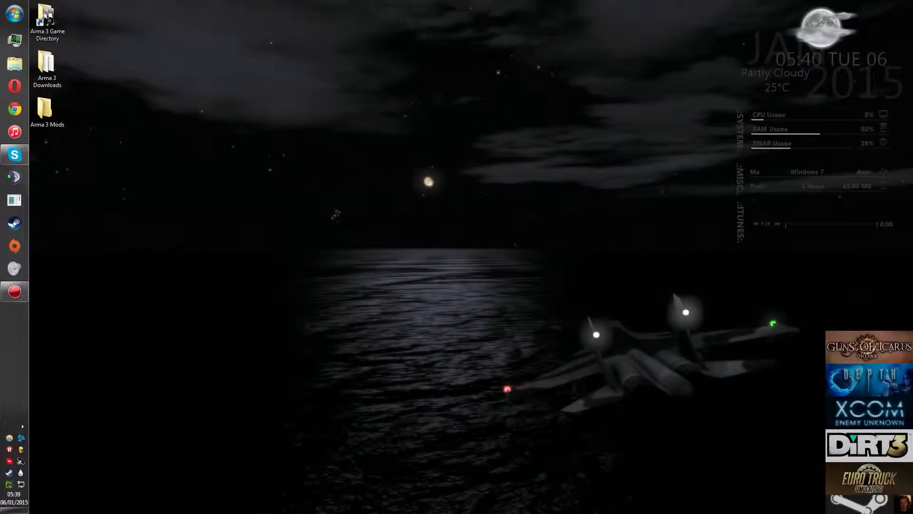
Step: Open the Arma 3 Downloads and Arma 3 Mods folders from the desktop and arrange their windows side by side
double_click(46, 66)
left_click_drag(669, 173, 621, 77)
left_click(46, 68)
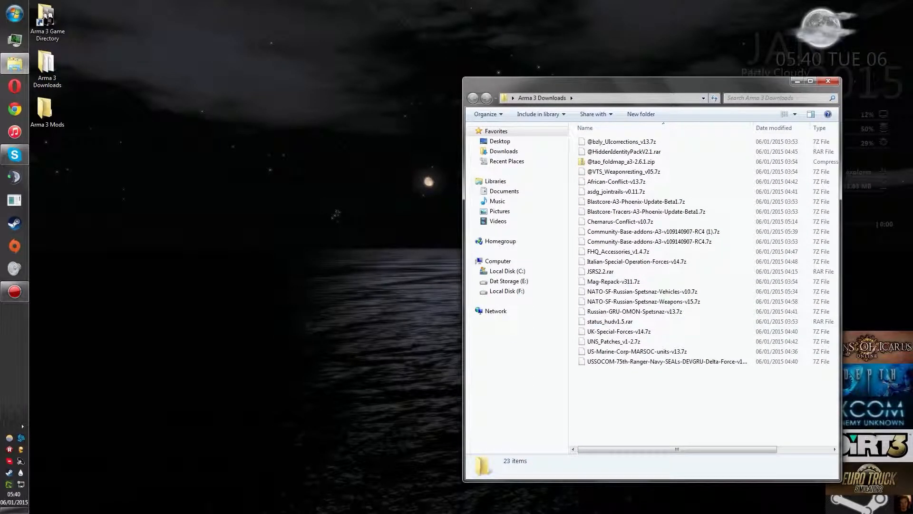
left_click_drag(635, 377, 601, 133)
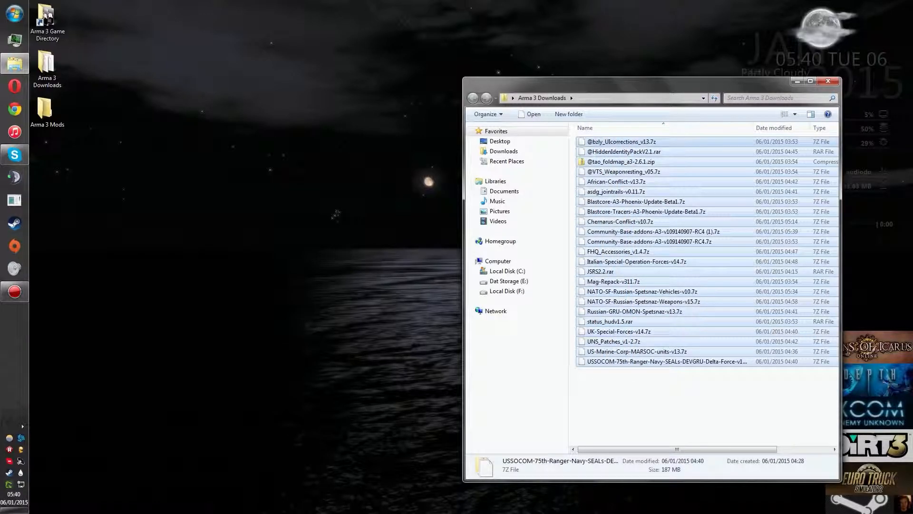
left_click(640, 400)
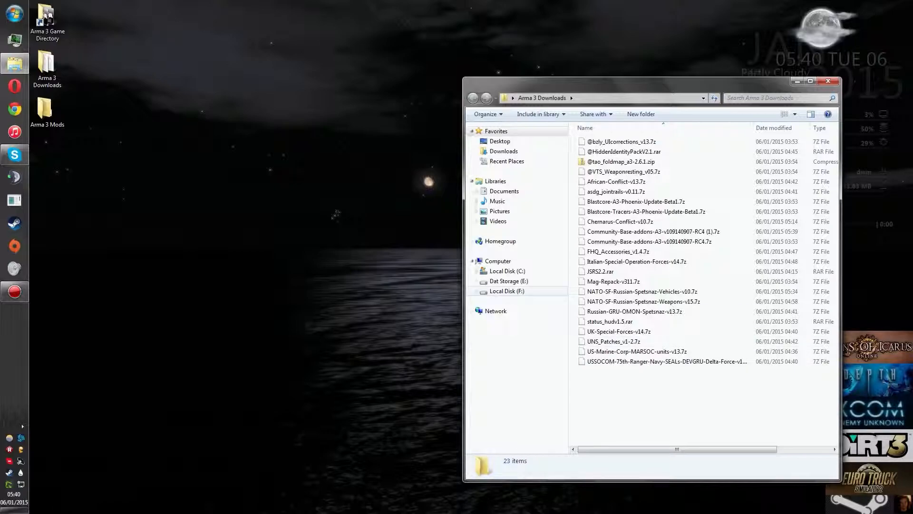
double_click(45, 109)
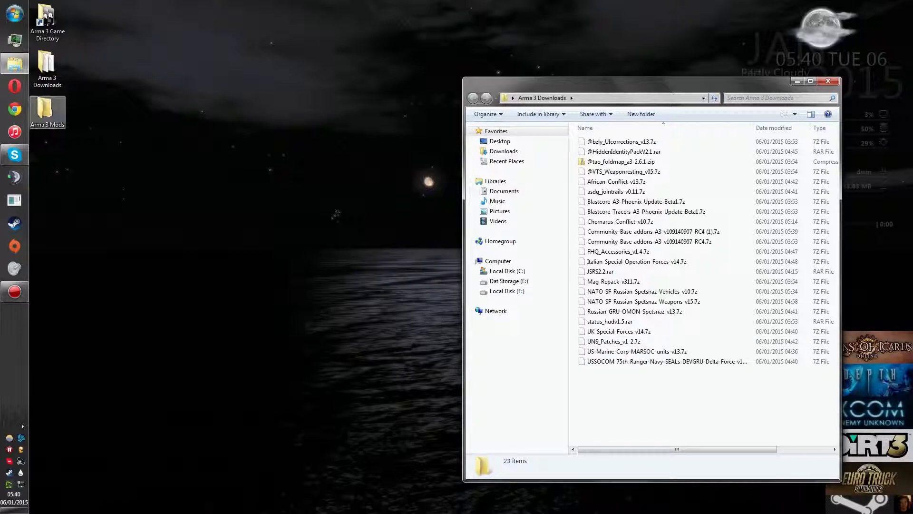
left_click_drag(737, 94, 331, 79)
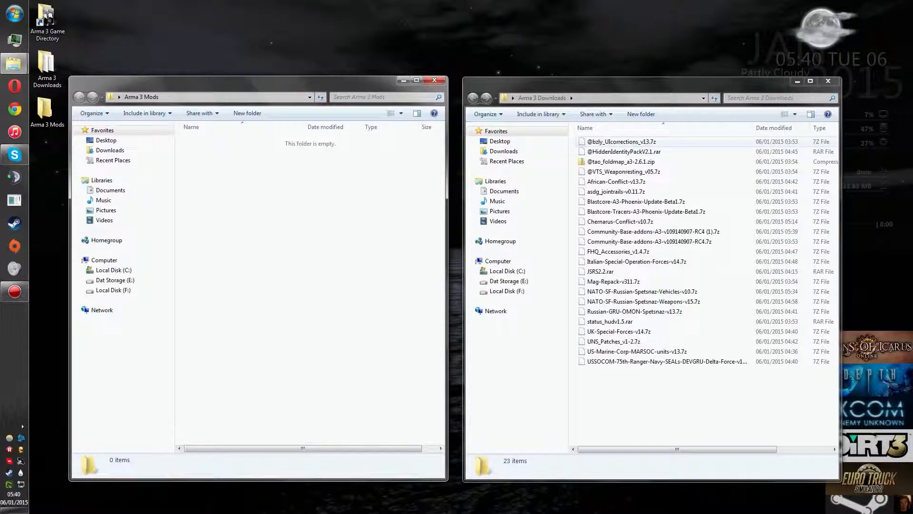
double_click(622, 141)
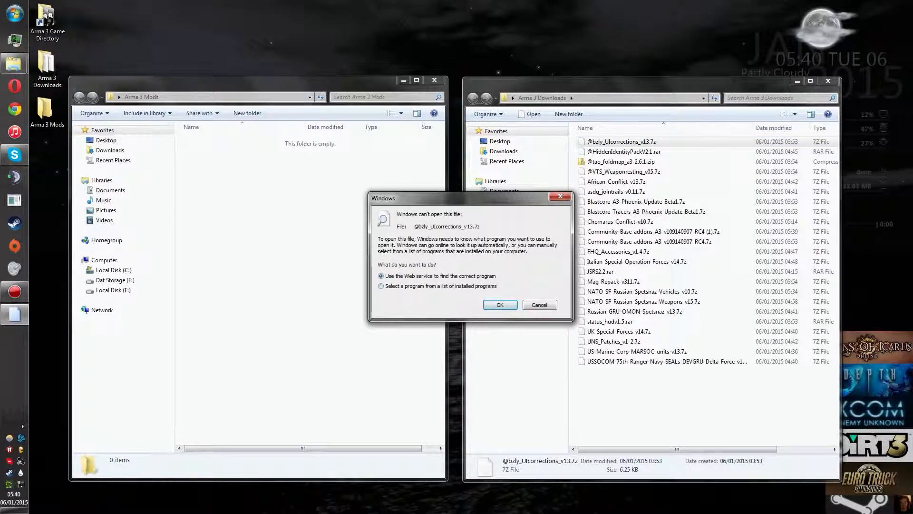
left_click(539, 304)
right_click(639, 146)
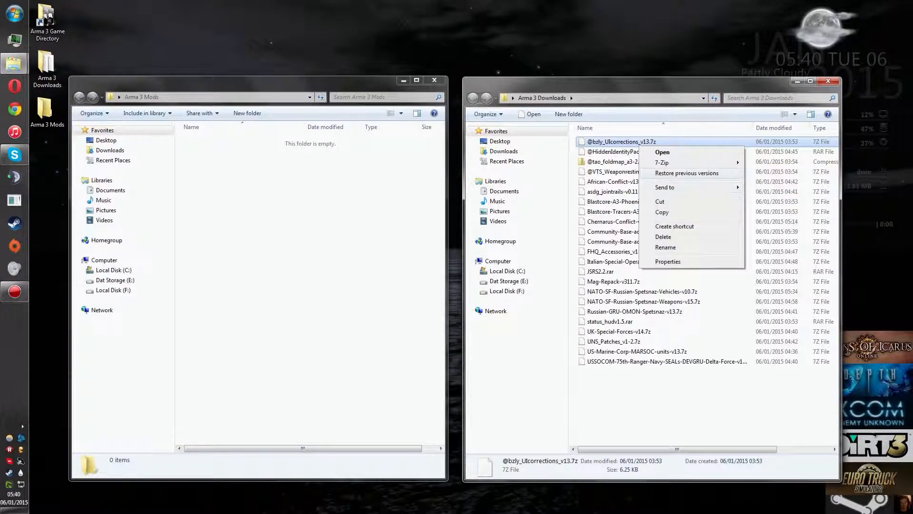
mouse_move(663, 162)
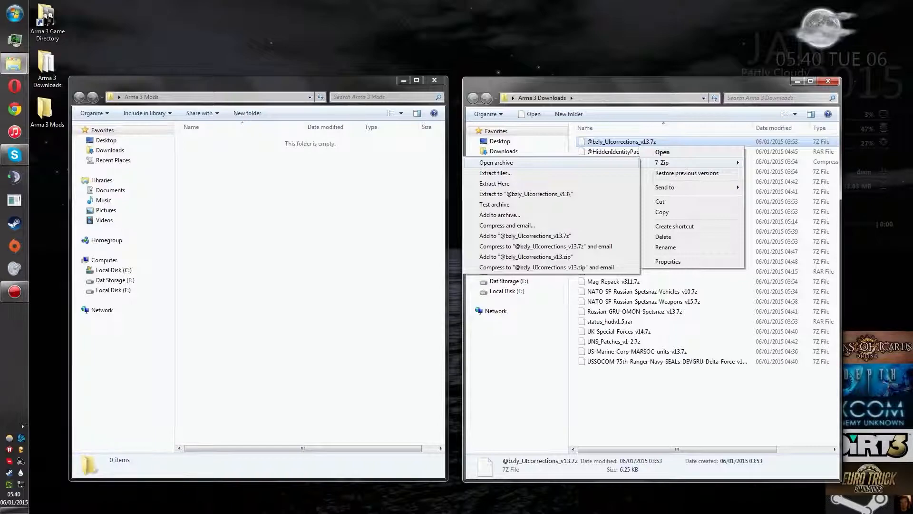
left_click(506, 163)
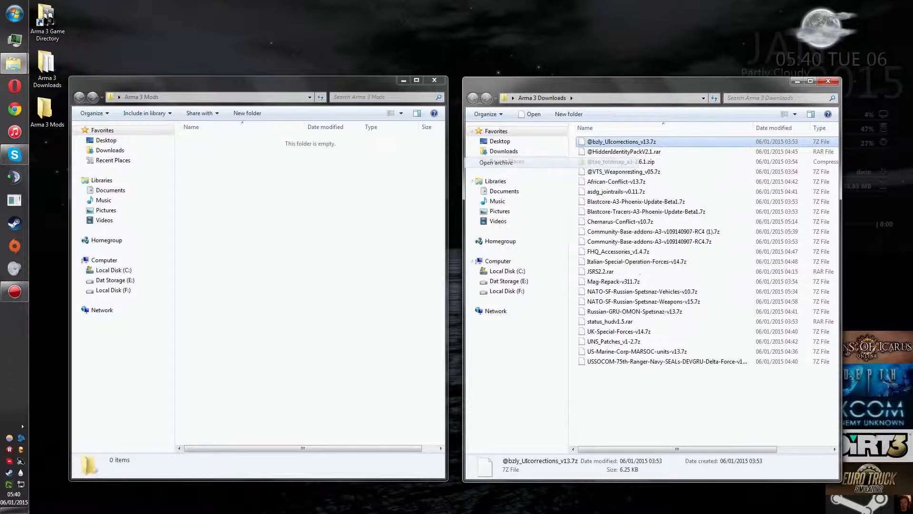
left_click_drag(689, 303, 395, 303)
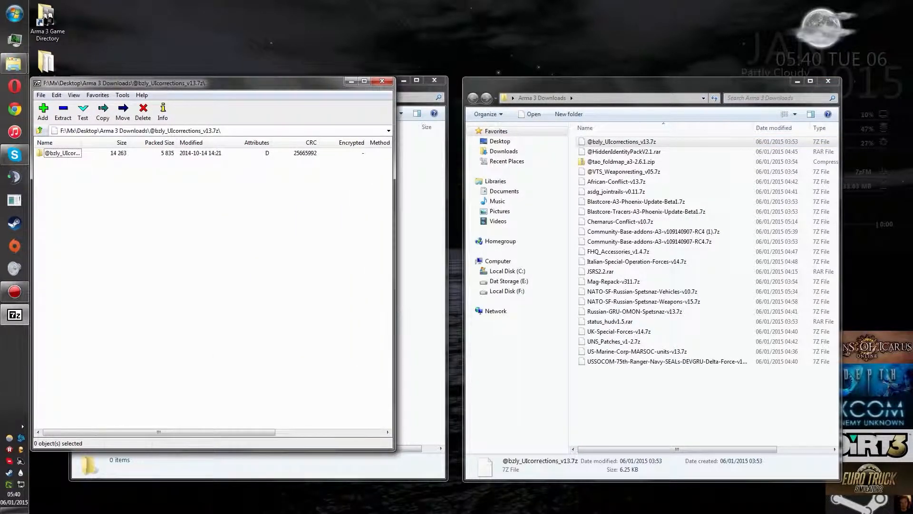
left_click_drag(238, 82, 693, 99)
left_click_drag(538, 160, 607, 161)
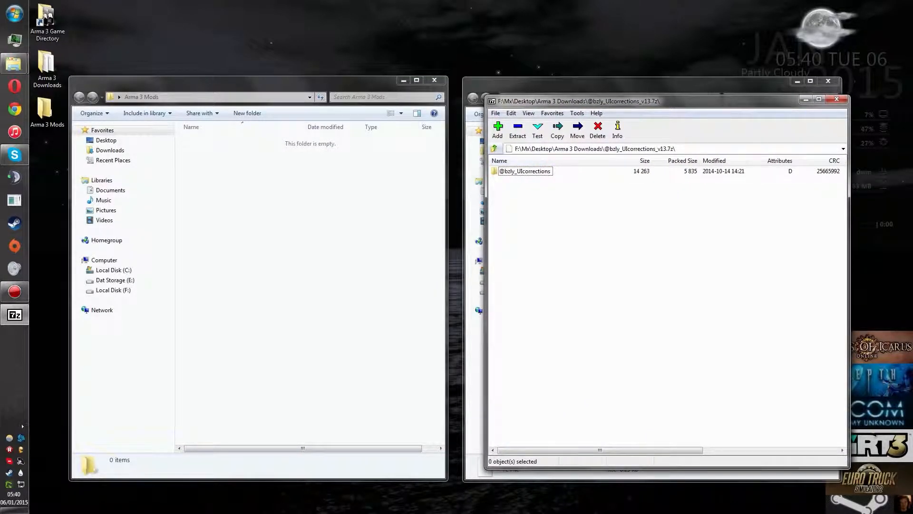
double_click(525, 171)
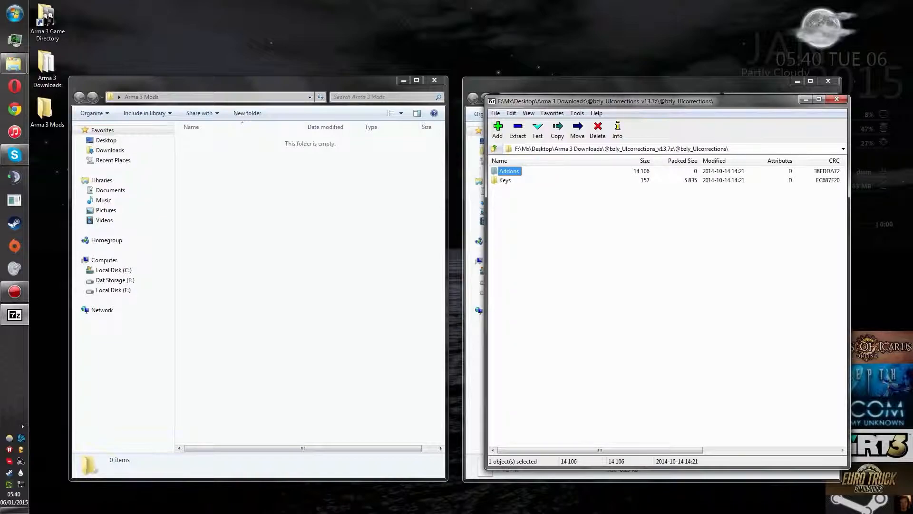
double_click(506, 181)
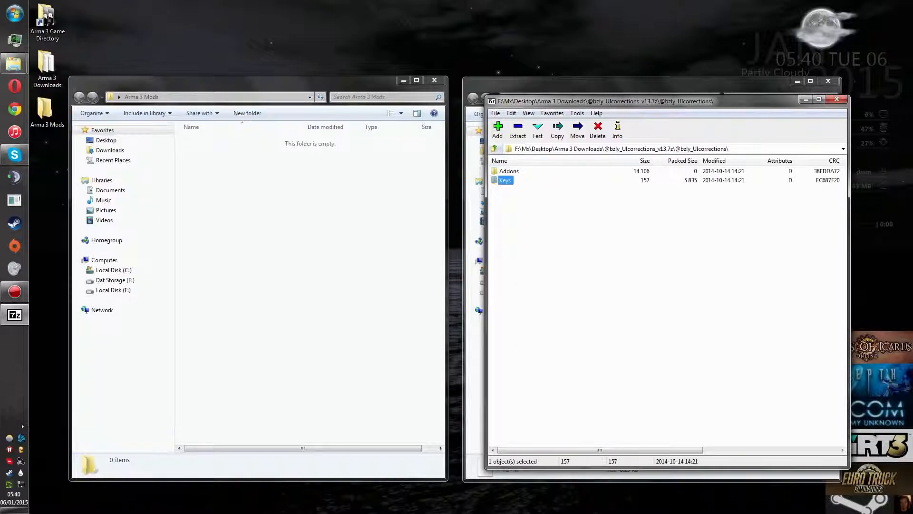
left_click(495, 149)
left_click(495, 149)
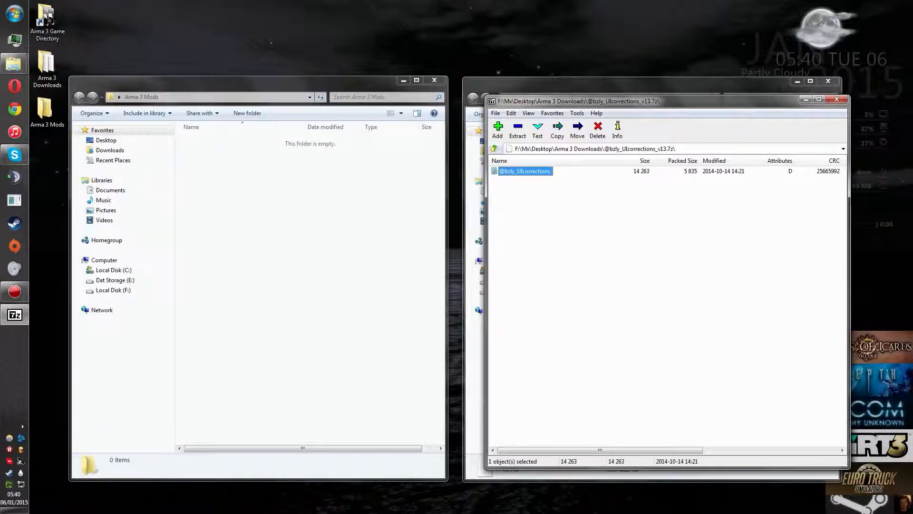
double_click(525, 171)
left_click(506, 180)
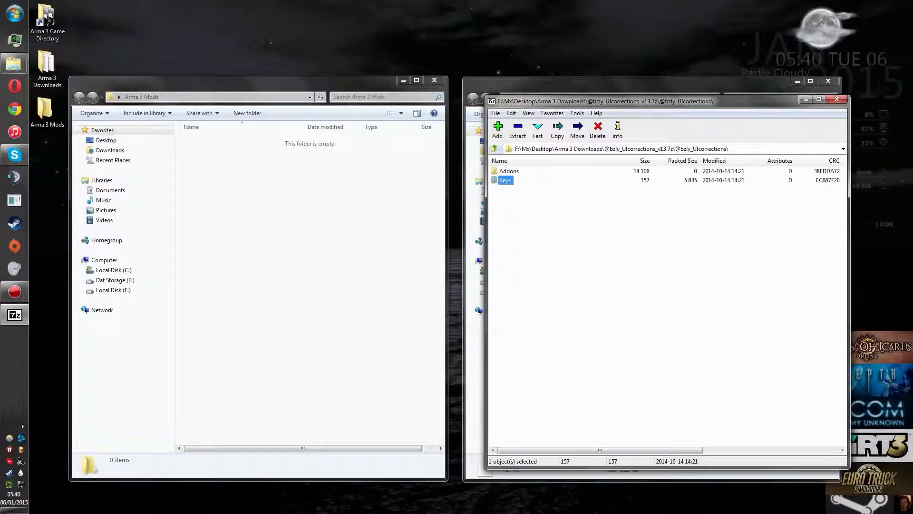
key("BackSpace")
left_click_drag(525, 172, 310, 204)
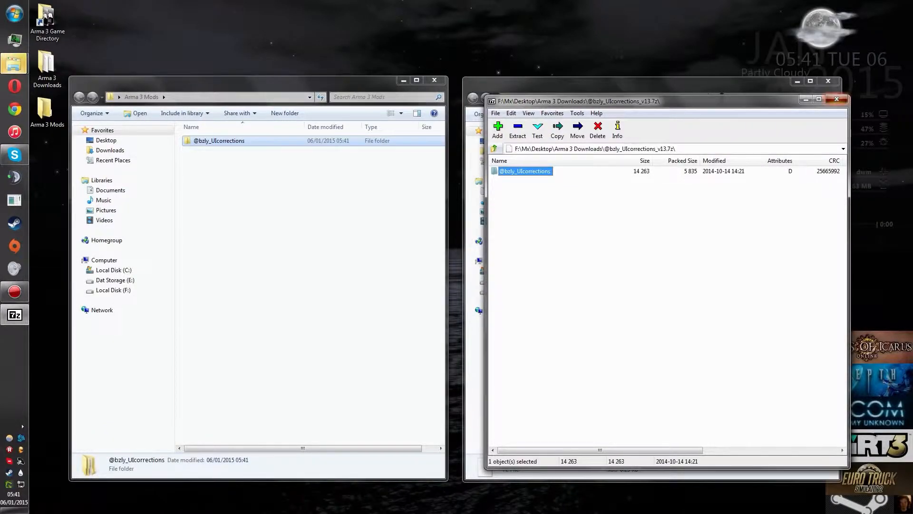
left_click(837, 98)
right_click(629, 153)
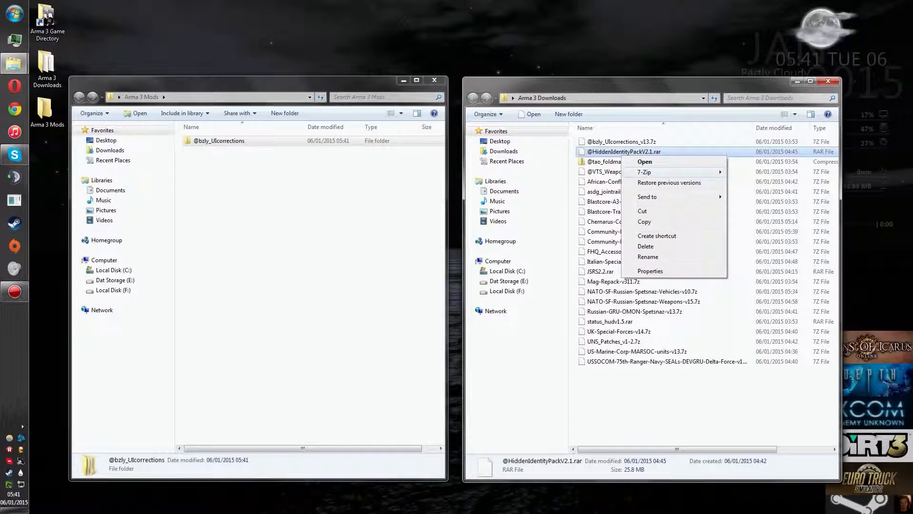
left_click(760, 173)
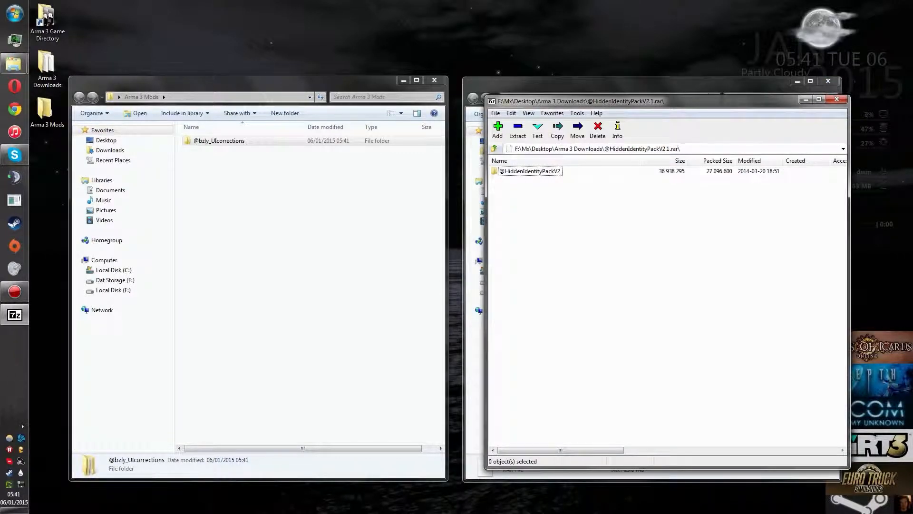
double_click(530, 171)
left_click(495, 149)
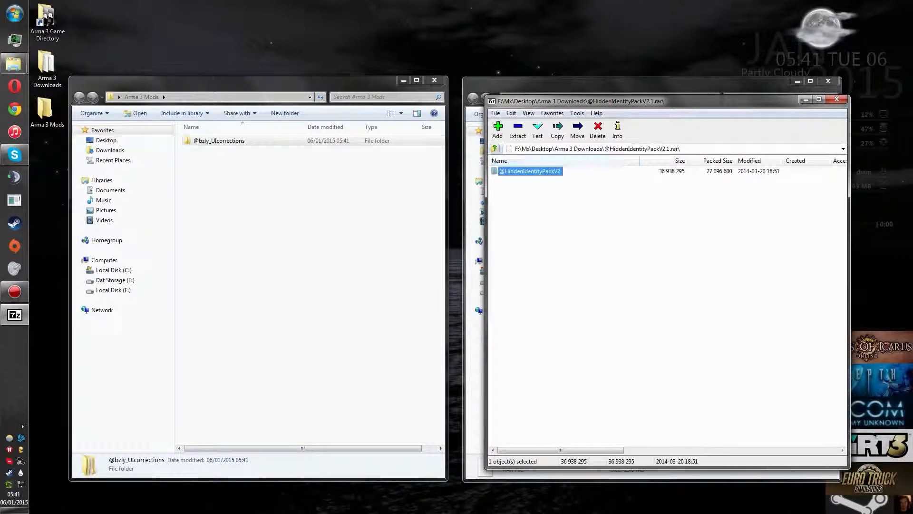
left_click_drag(529, 171, 305, 228)
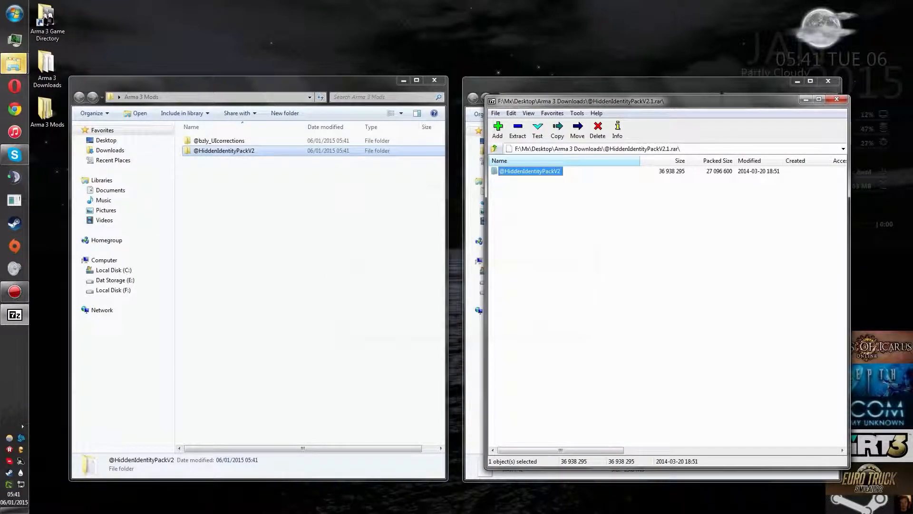
left_click(836, 99)
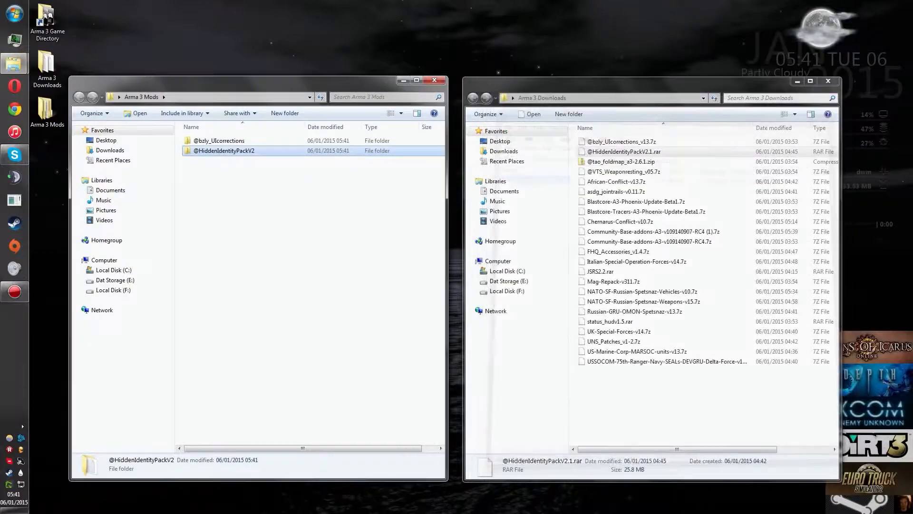
left_click(601, 161)
right_click(600, 161)
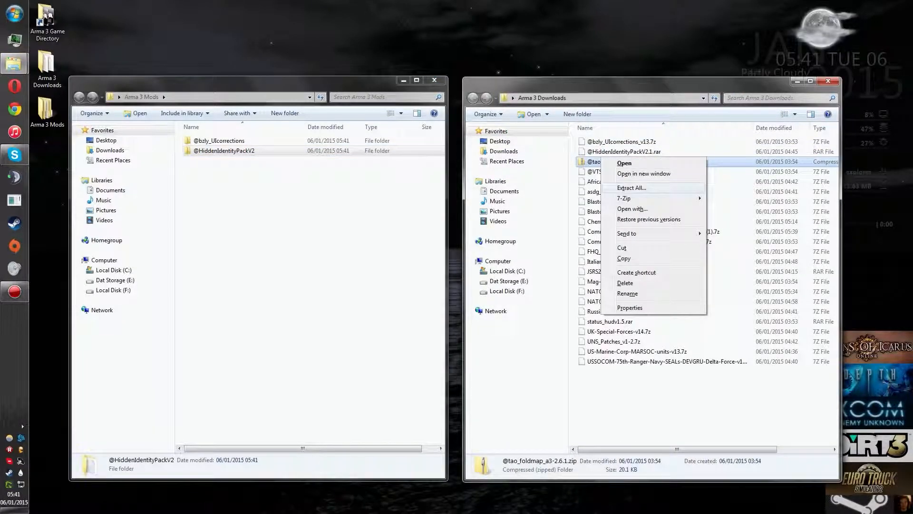
mouse_move(624, 198)
left_click(735, 198)
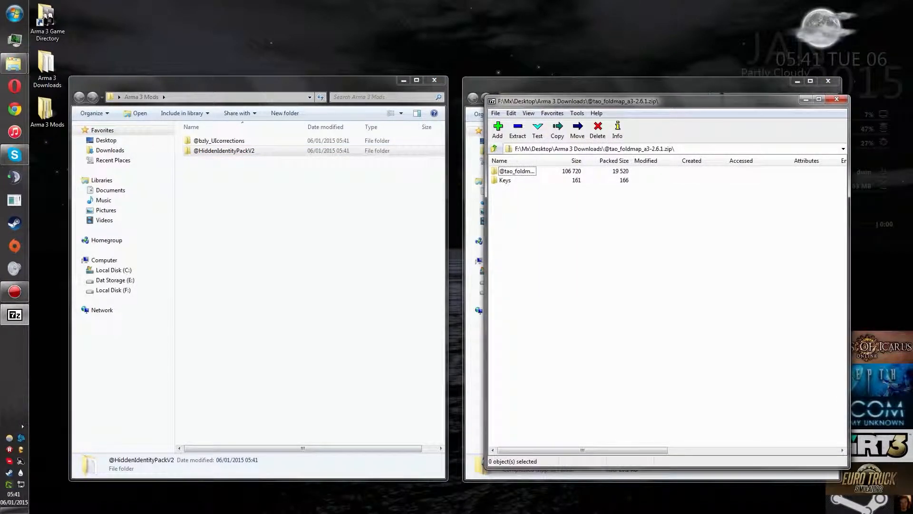
left_click(517, 172)
left_click_drag(521, 213, 311, 228)
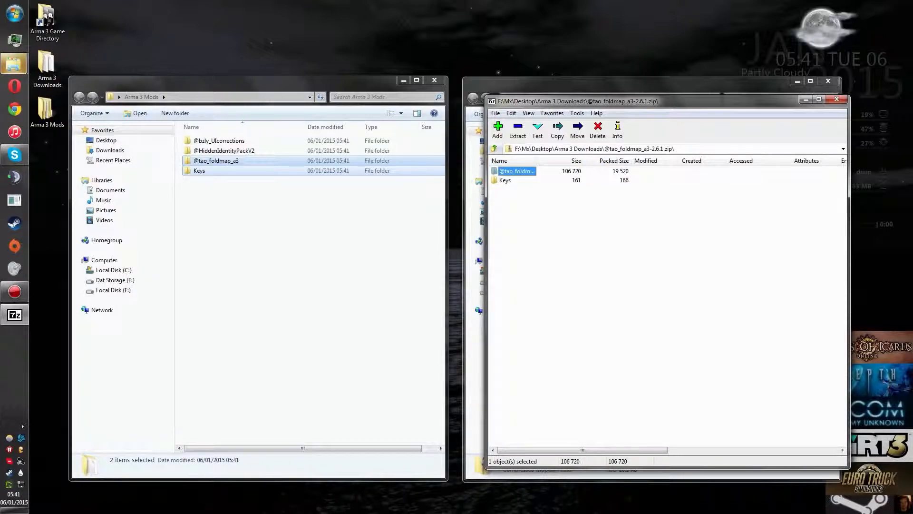
left_click(837, 99)
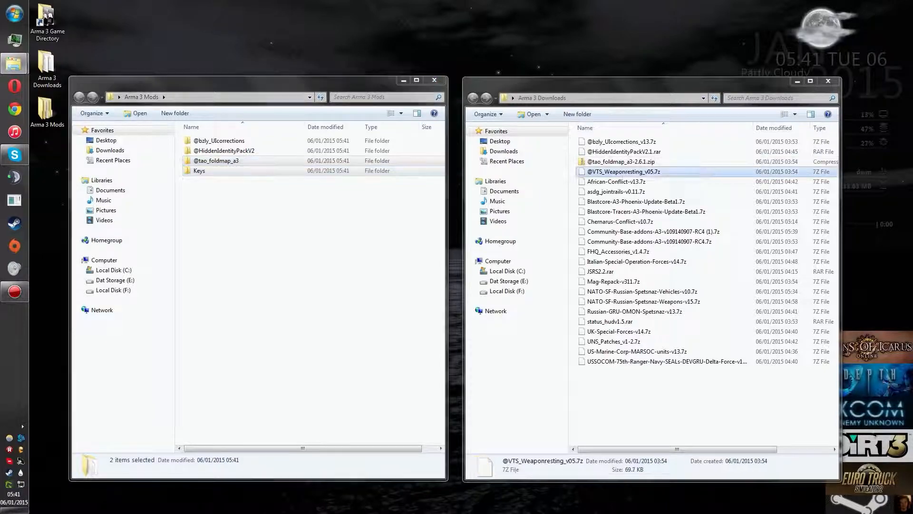
right_click(621, 172)
mouse_move(676, 190)
left_click(758, 190)
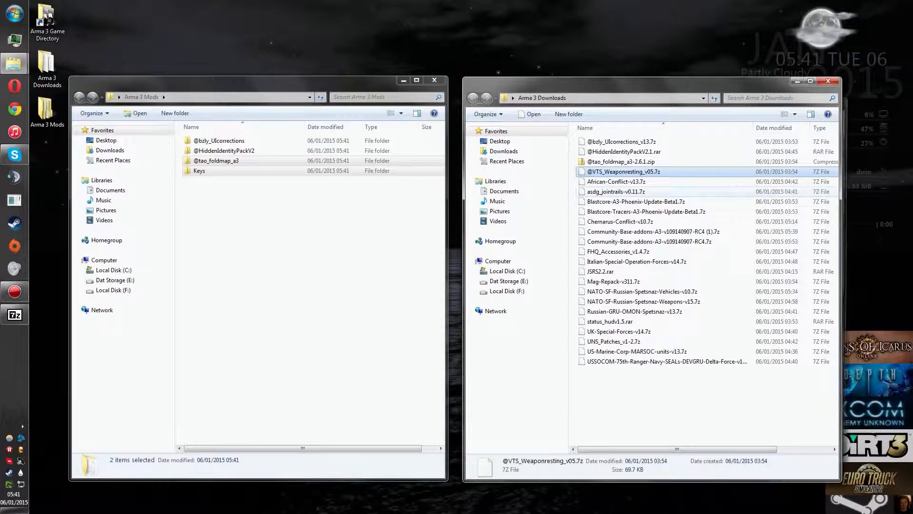
left_click_drag(544, 209, 304, 247)
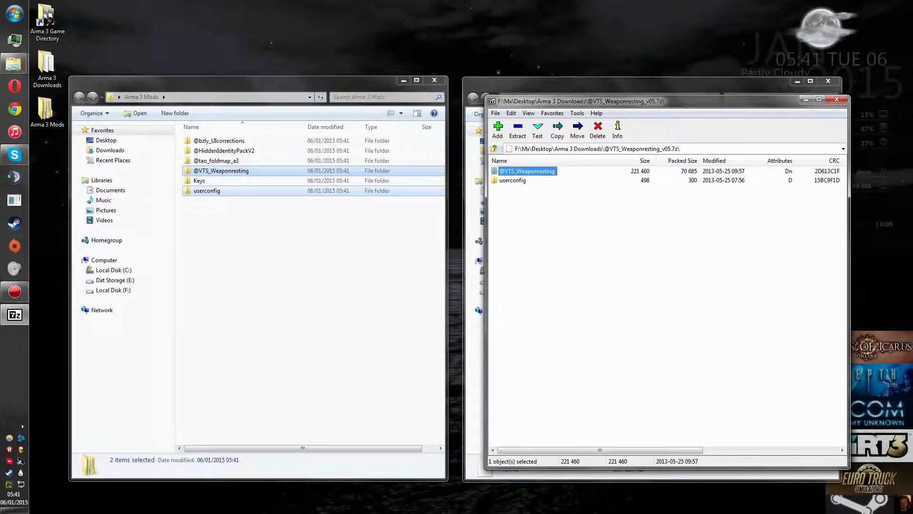
left_click(837, 98)
right_click(617, 181)
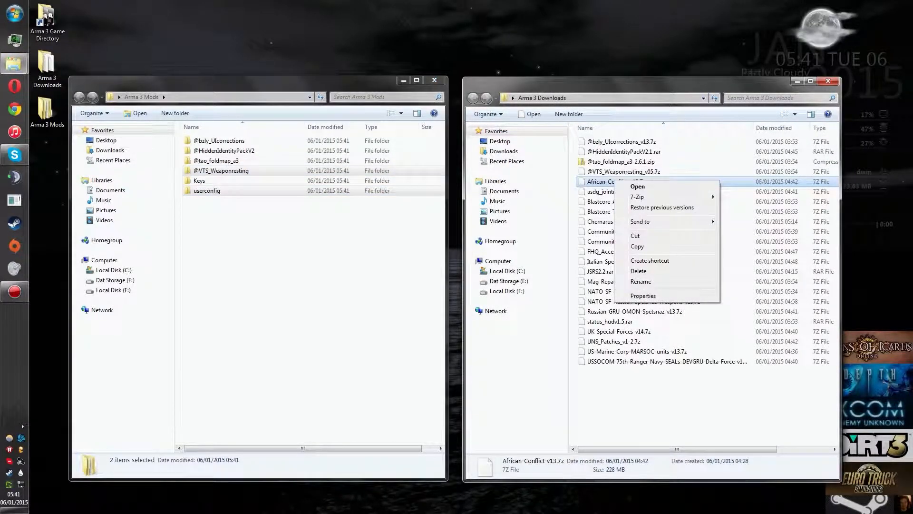
mouse_move(666, 194)
left_click(757, 191)
left_click_drag(601, 231, 305, 257)
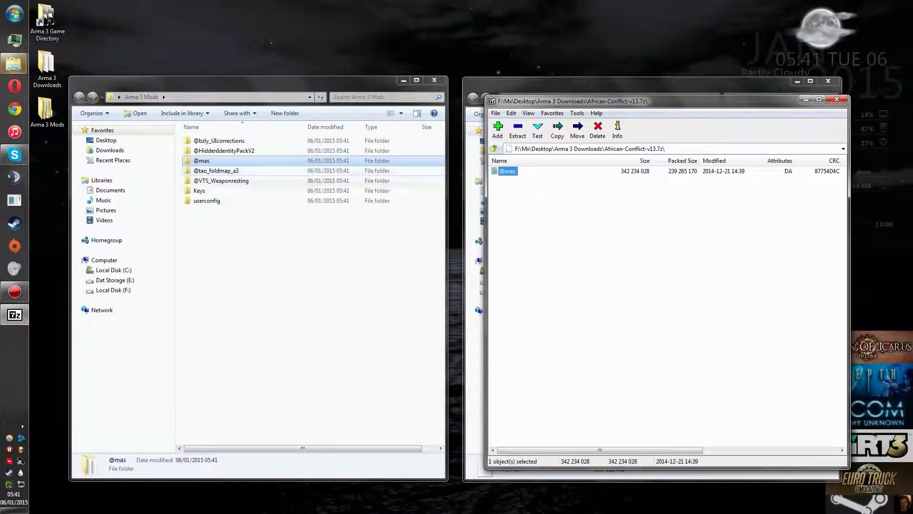
right_click(201, 164)
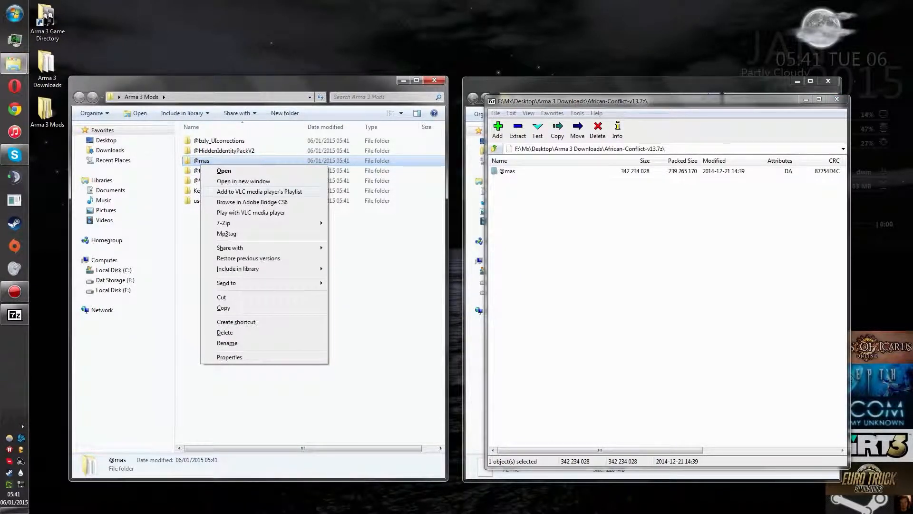
left_click(227, 343)
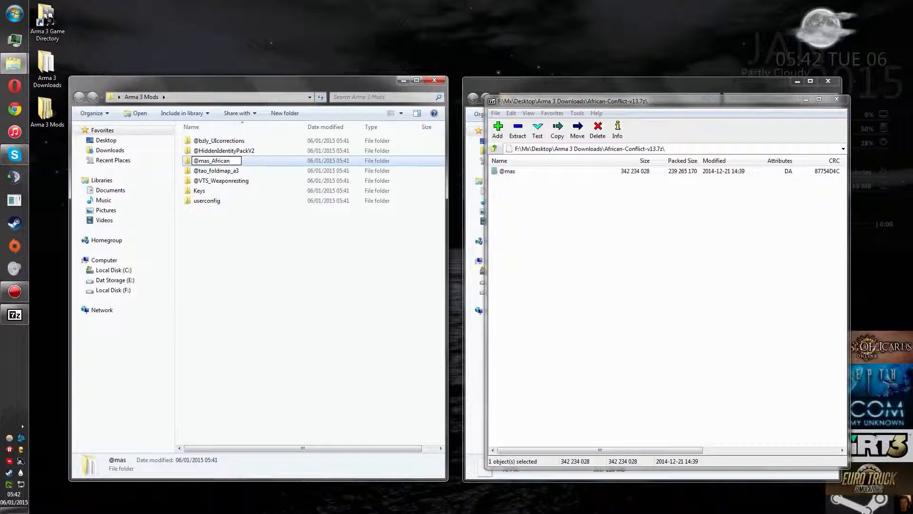
key("Return")
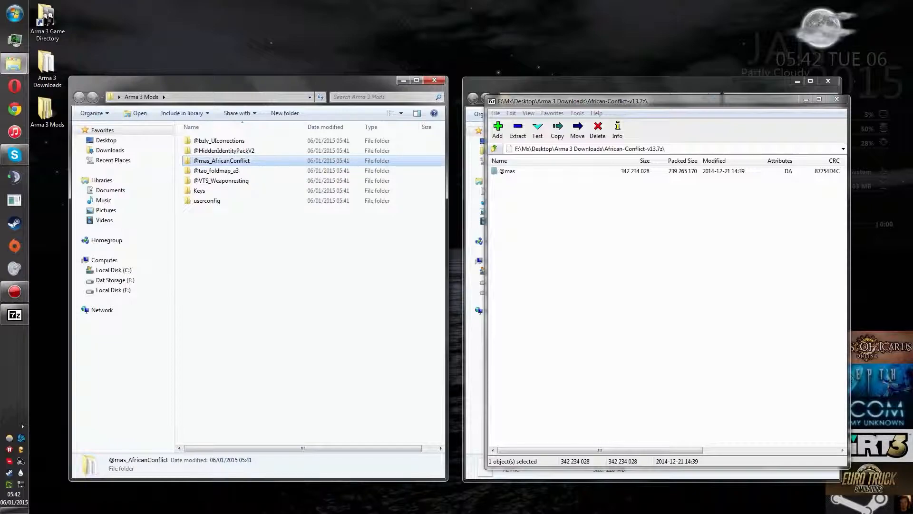
left_click(837, 99)
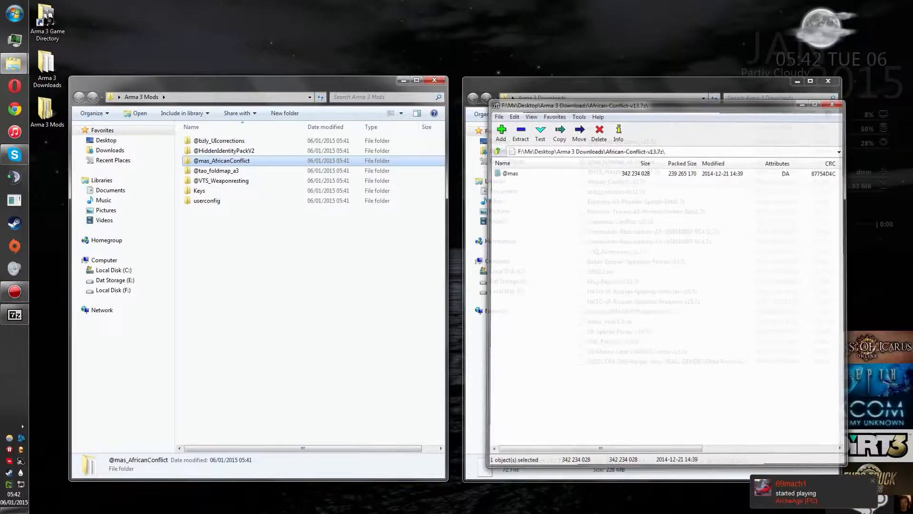
Step: Open the asdg_jointrails-v0.11.7z archive from Arma 3 Downloads in 7-Zip
right_click(632, 192)
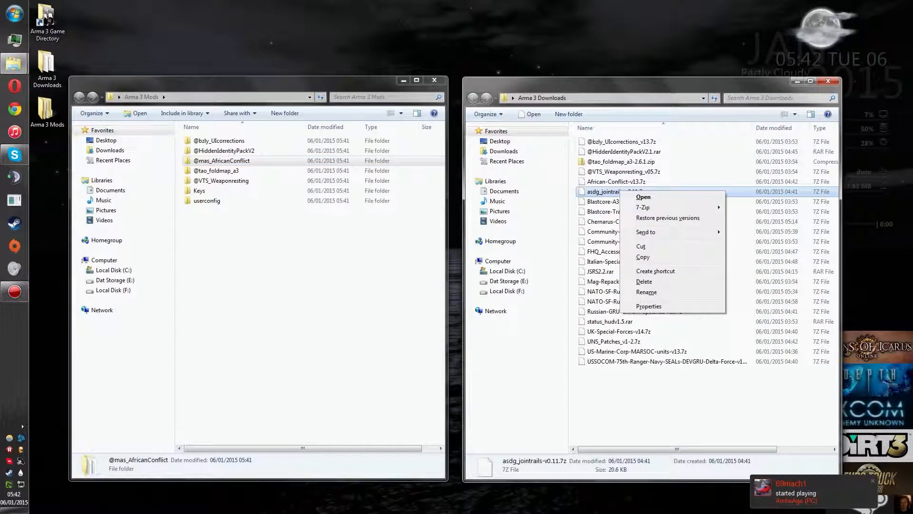
mouse_move(666, 208)
left_click(751, 207)
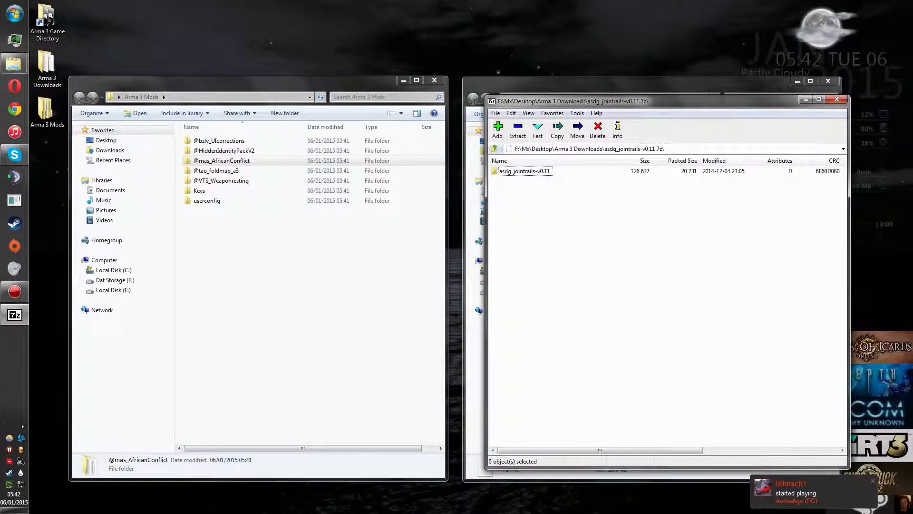
Step: Try extracting the whole asdg_jointrails-v0.11 folder into Arma 3 Mods, check its contents and delete the extracted copy
left_click_drag(526, 171, 285, 286)
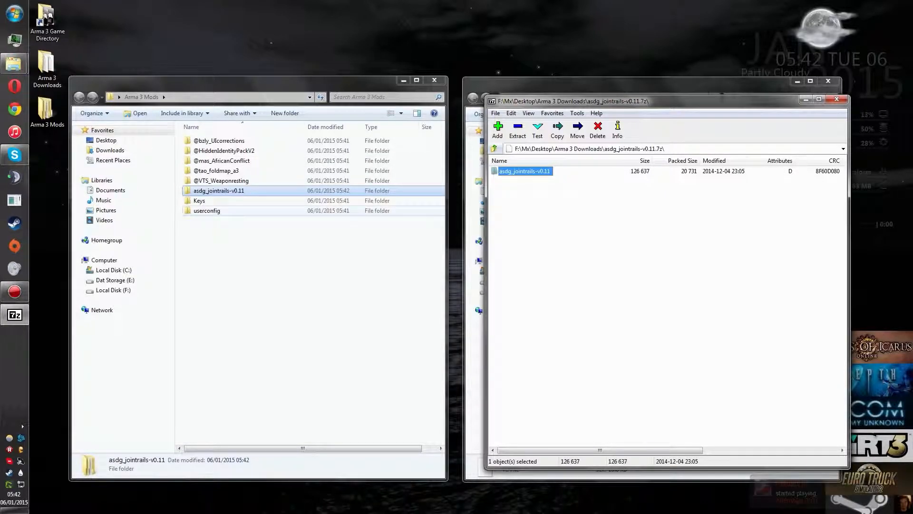
right_click(195, 190)
left_click(566, 252)
double_click(219, 191)
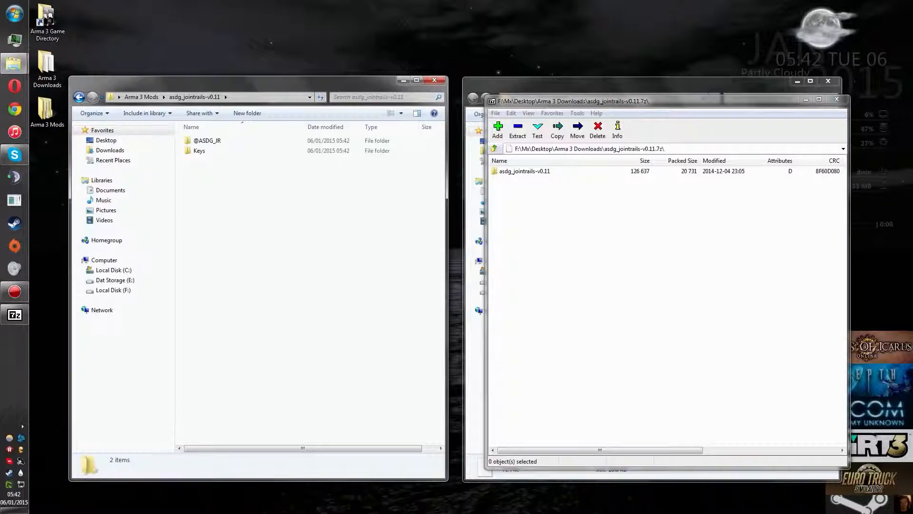
left_click(141, 97)
key("Delete")
key("Return")
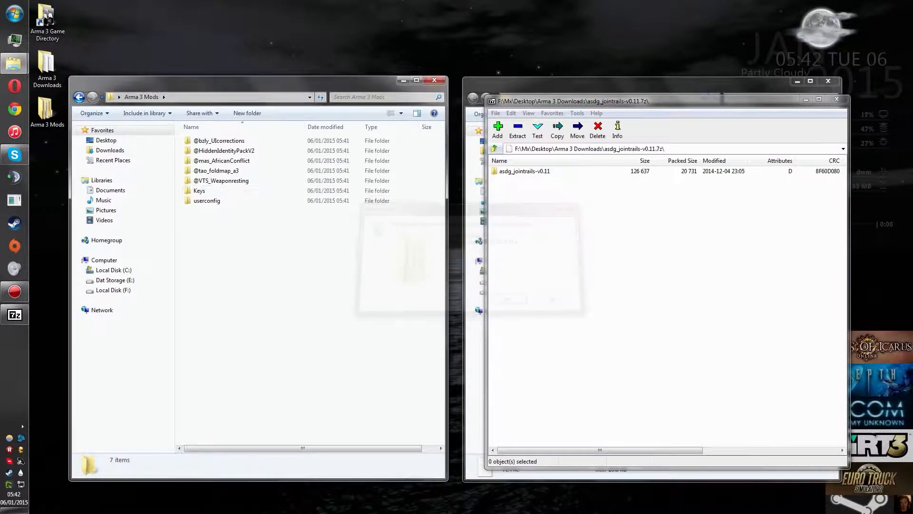
double_click(524, 171)
left_click_drag(521, 252, 305, 286)
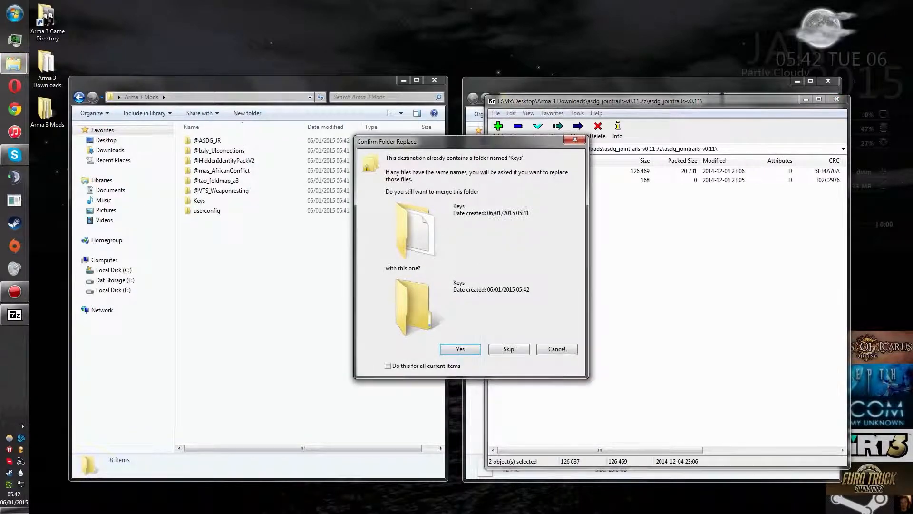
left_click(461, 349)
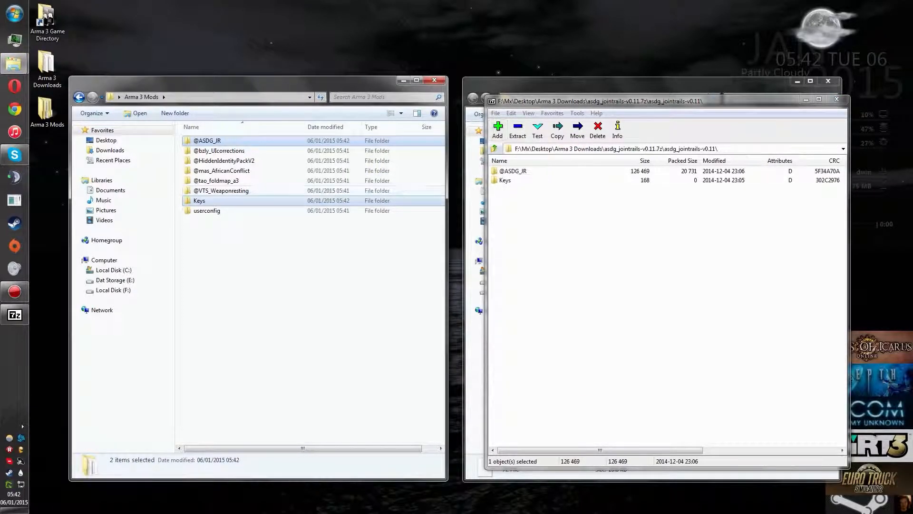
left_click(304, 285)
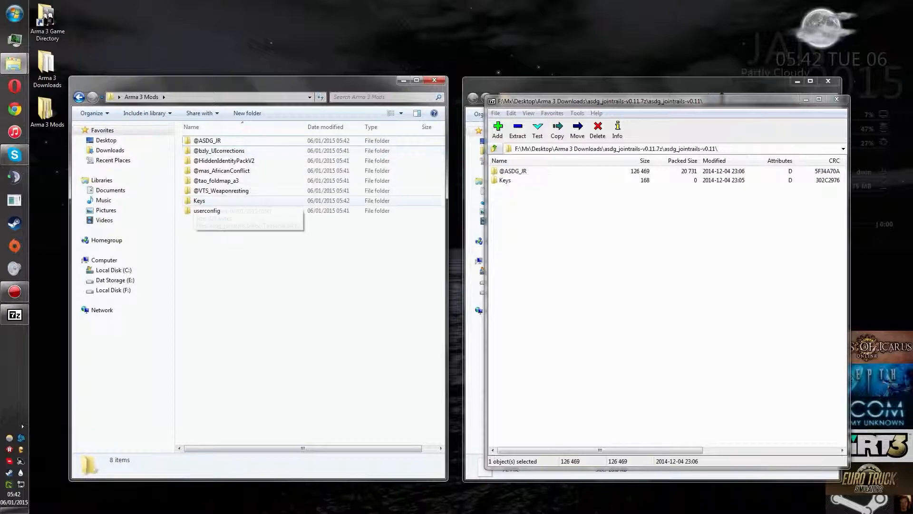
left_click(210, 210)
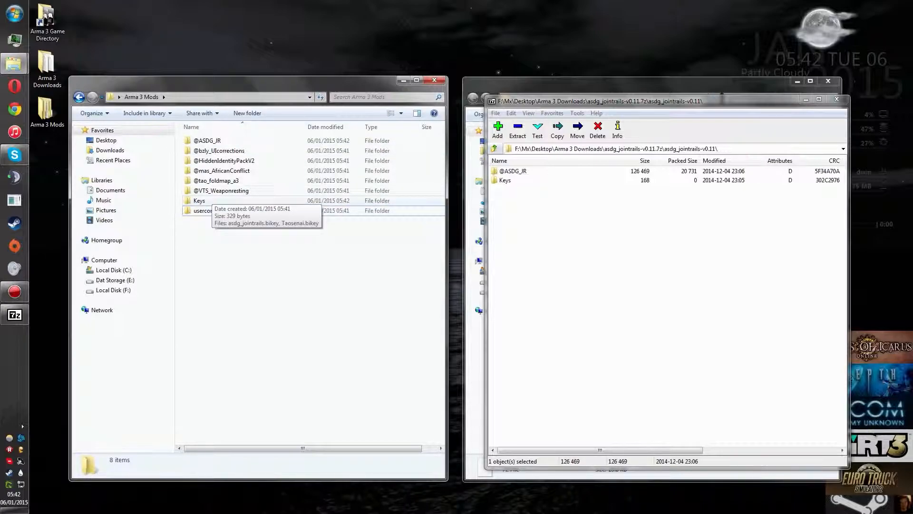
left_click(221, 190)
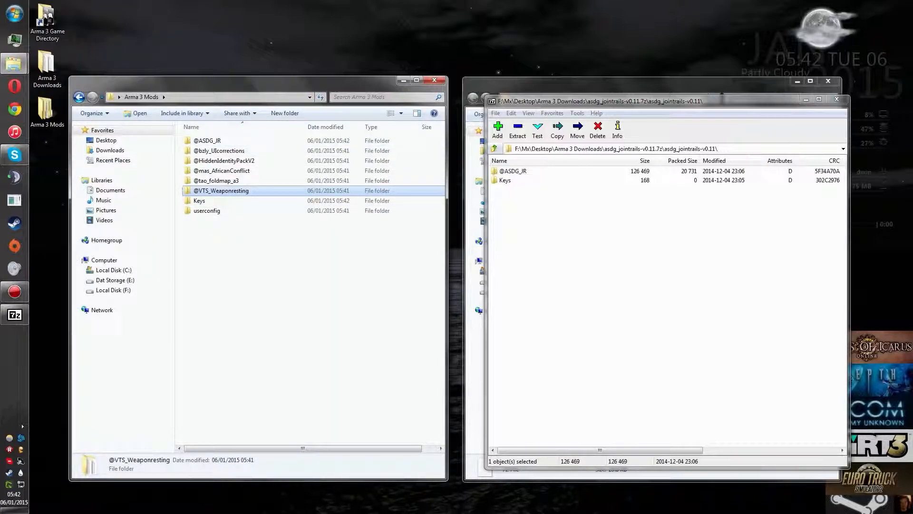
left_click(495, 149)
key("Return")
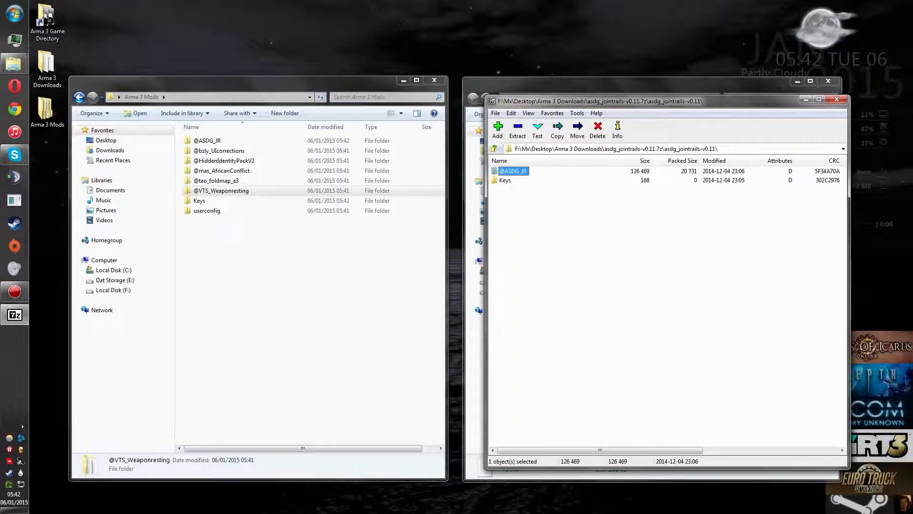
key("Return")
key("BackSpace")
key("BackSpace")
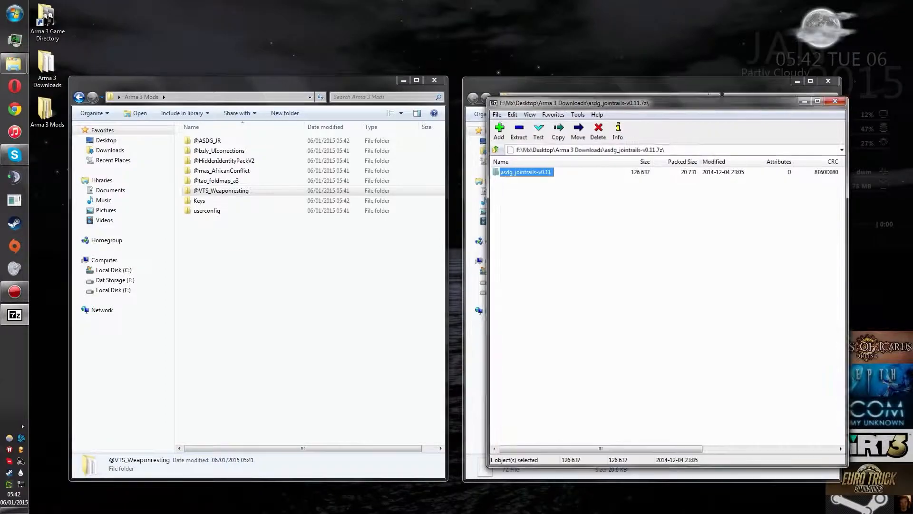
key("BackSpace")
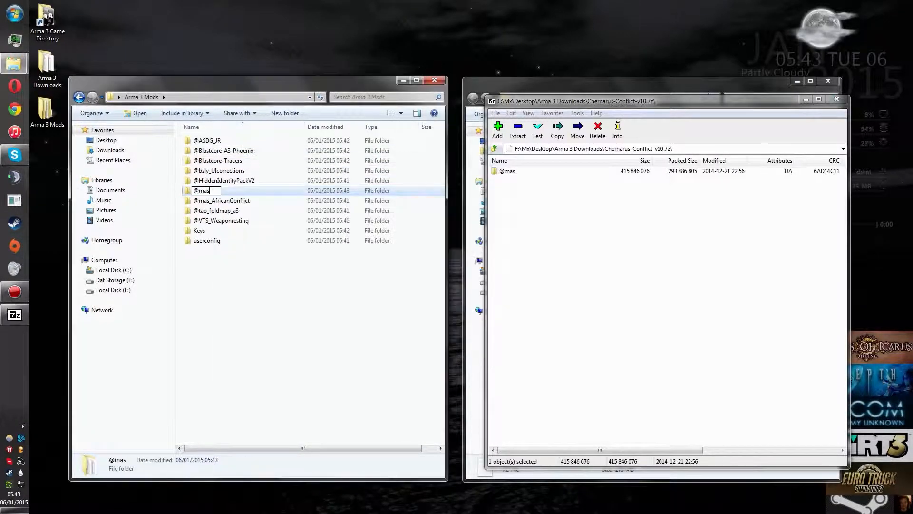
key("BackSpace")
right_click(634, 262)
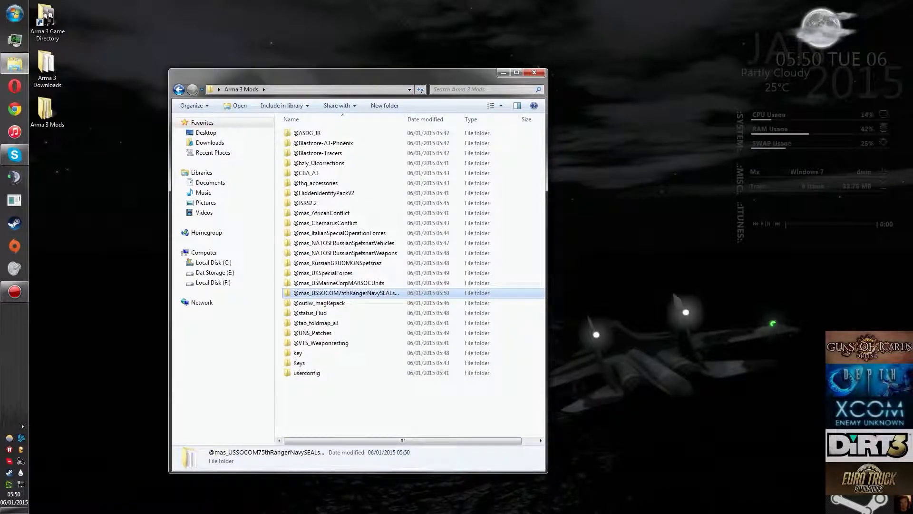
Step: Reposition the Arma 3 Mods window and open its Keys folder in a separate window placed beside it
left_click_drag(548, 167, 644, 166)
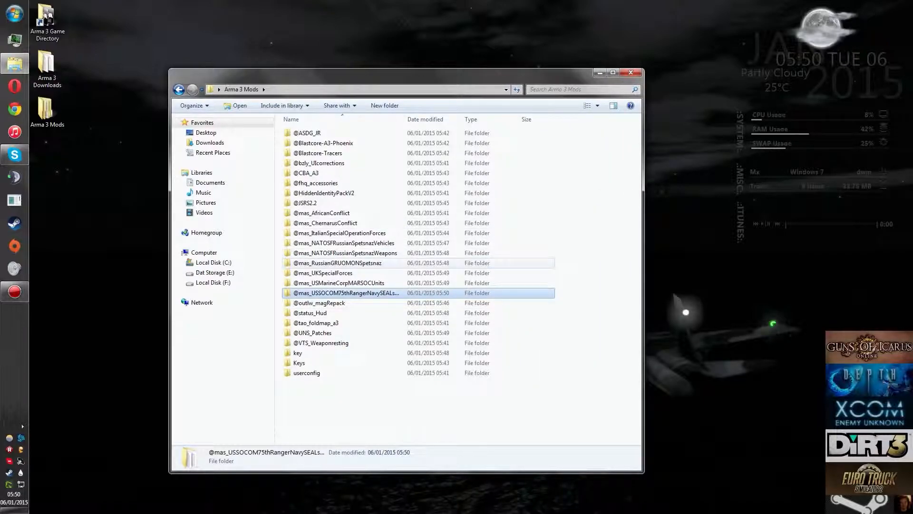
left_click_drag(643, 166, 557, 166)
left_click_drag(448, 76, 344, 99)
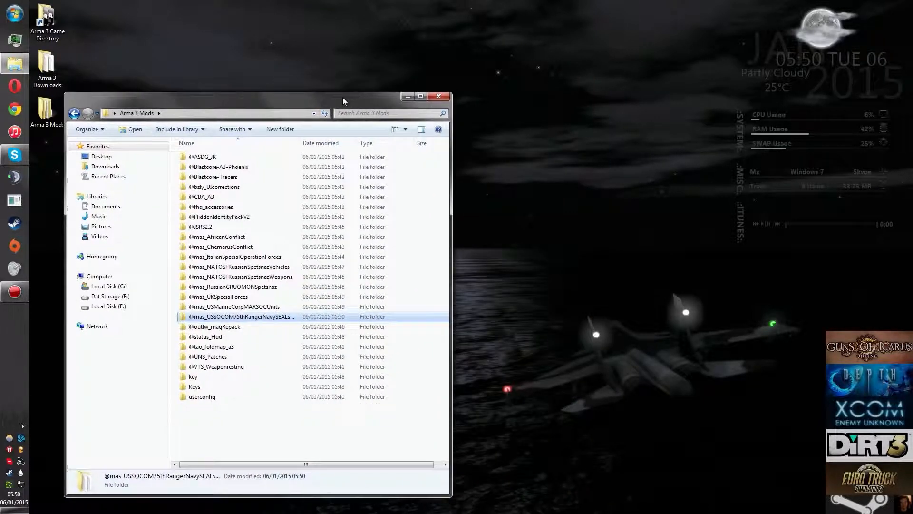
right_click(191, 387)
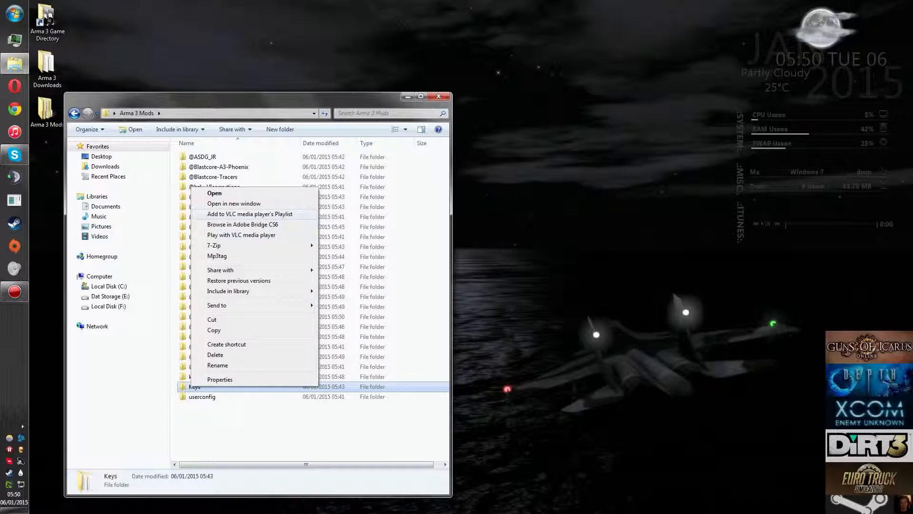
left_click(233, 203)
left_click_drag(227, 109, 616, 101)
Step: Rename the userconfig folder in Arma 3 Mods to Userconfig
left_click(257, 397)
right_click(207, 396)
left_click(223, 375)
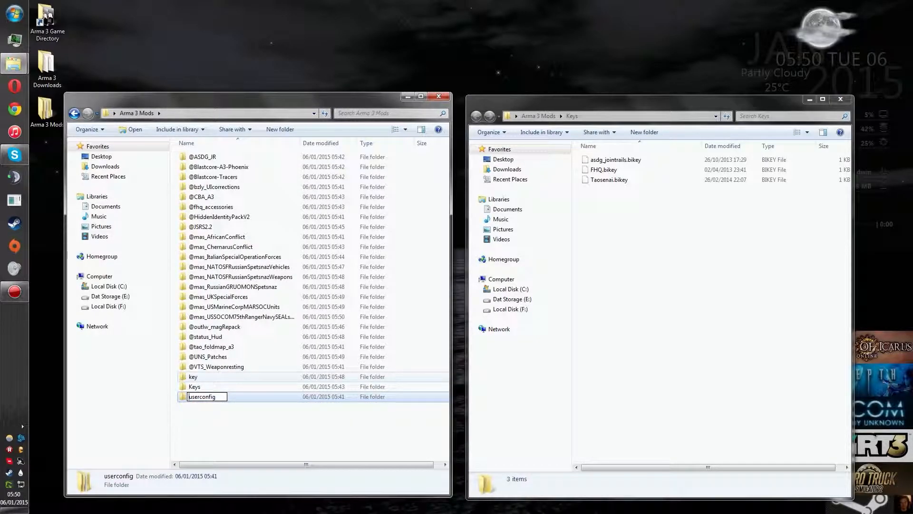
key("Return")
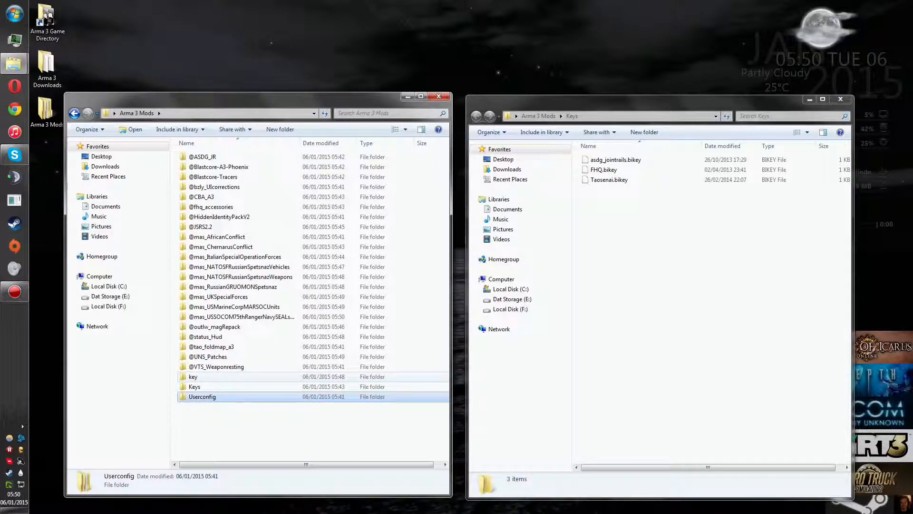
double_click(203, 157)
left_click(201, 167)
double_click(202, 167)
left_click(190, 113)
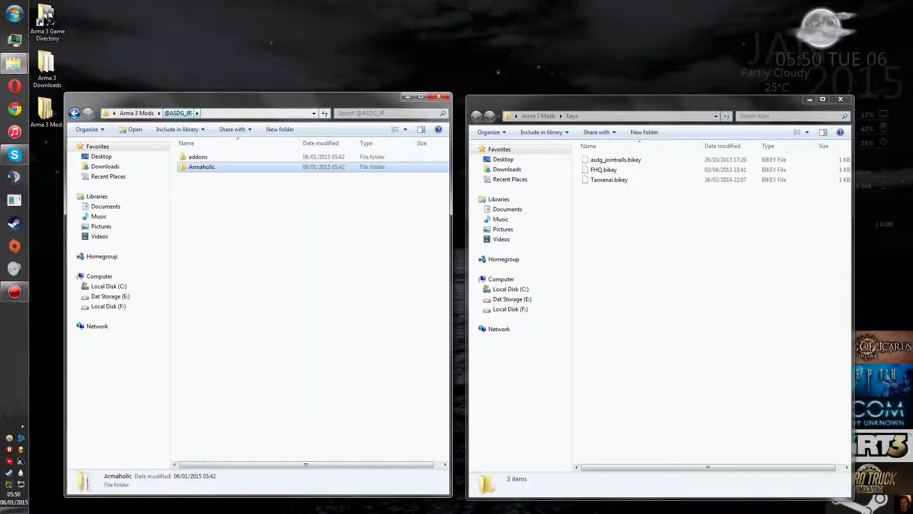
key("Delete")
key("Return")
double_click(199, 157)
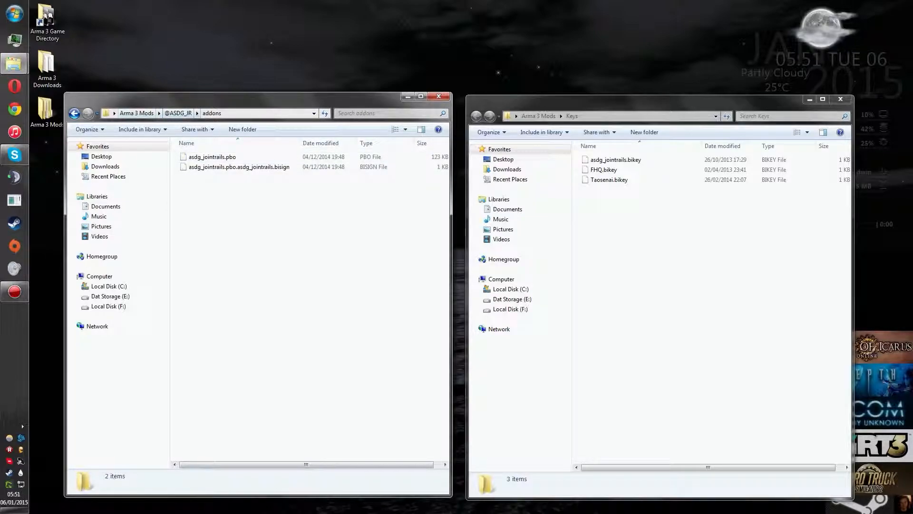
left_click(137, 112)
double_click(199, 176)
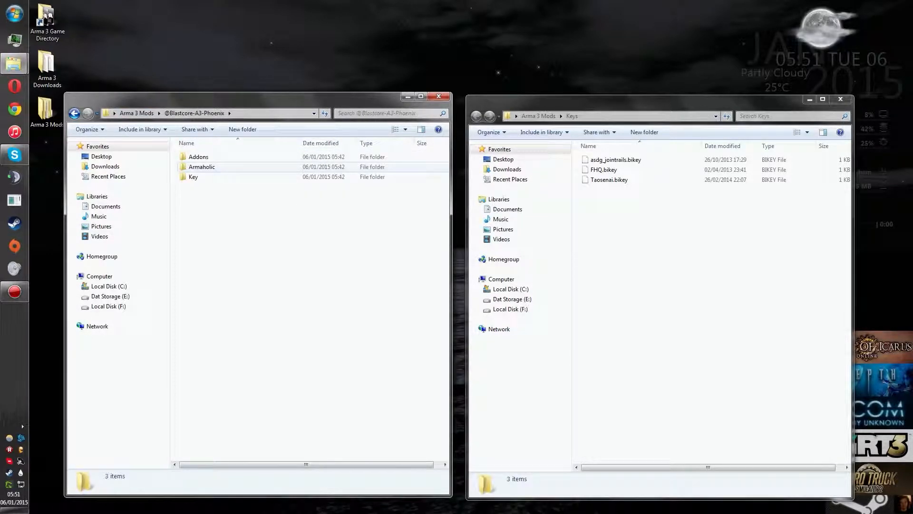
double_click(193, 176)
left_click_drag(200, 157, 628, 241)
left_click(194, 113)
left_click_drag(220, 220, 185, 169)
key("Delete")
key("Return")
double_click(199, 156)
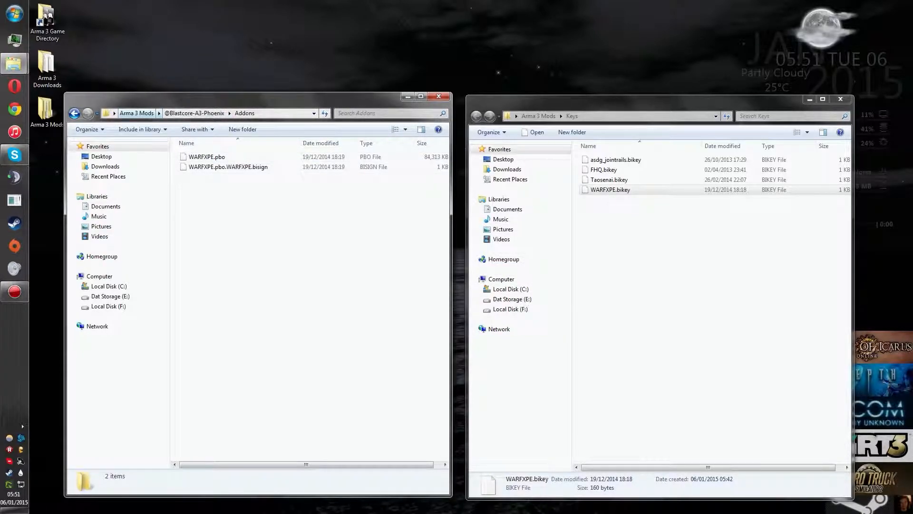
left_click(136, 113)
double_click(200, 177)
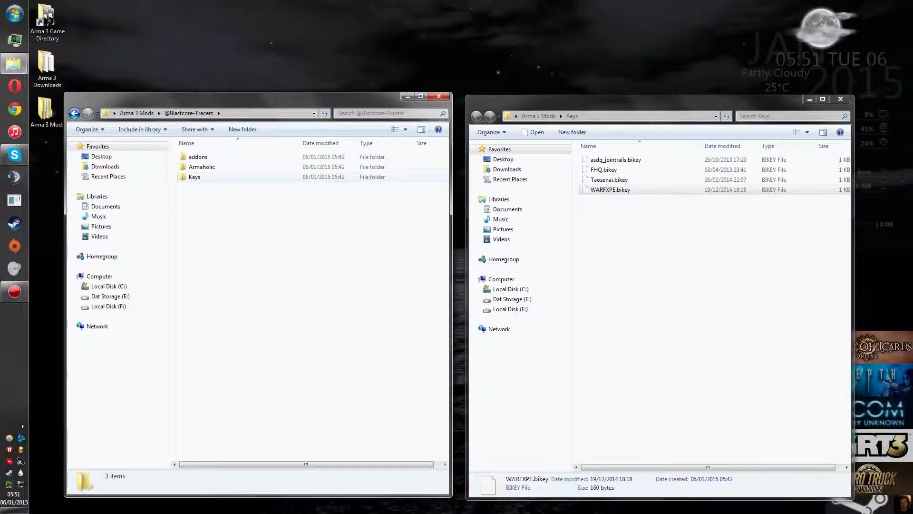
double_click(195, 177)
left_click_drag(205, 157, 632, 240)
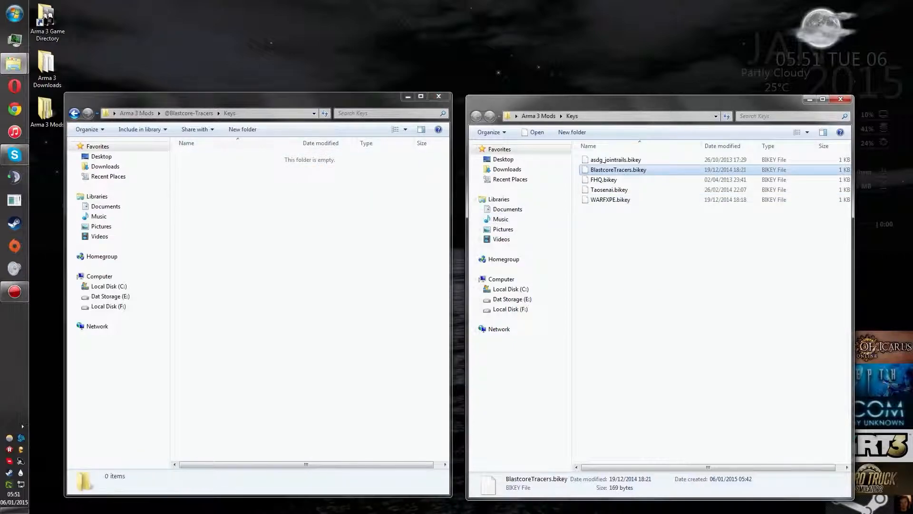
left_click(189, 113)
left_click_drag(208, 207, 191, 168)
key("Delete")
key("Return")
left_click(137, 114)
double_click(209, 186)
left_click(194, 167)
double_click(195, 167)
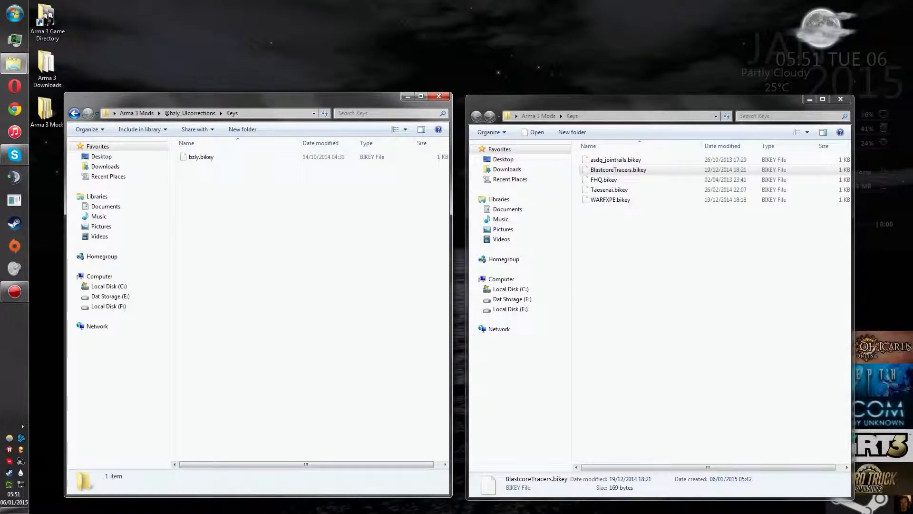
left_click_drag(200, 157, 633, 240)
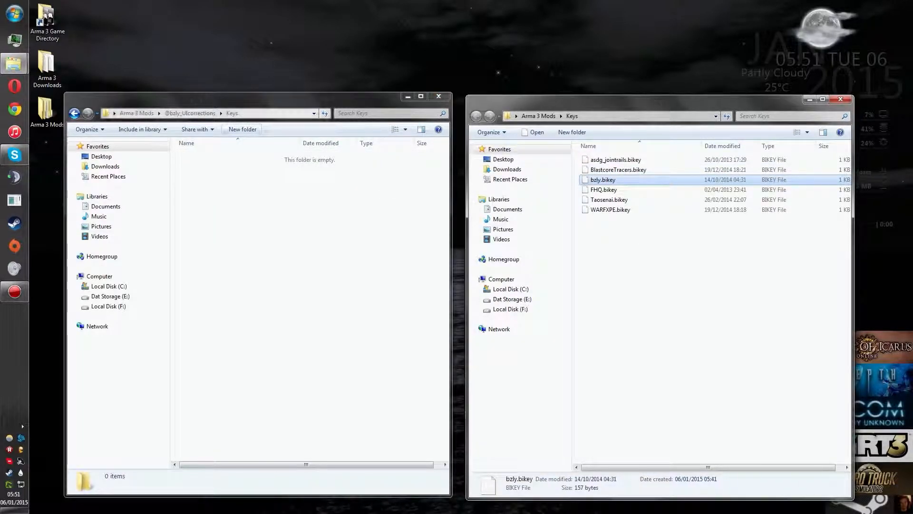
left_click(190, 113)
key("Delete")
key("Return")
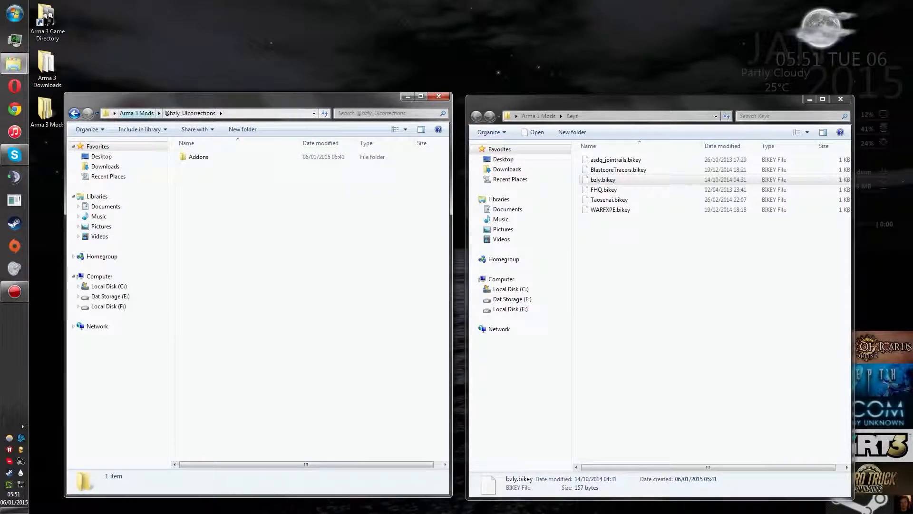
left_click(136, 113)
double_click(202, 196)
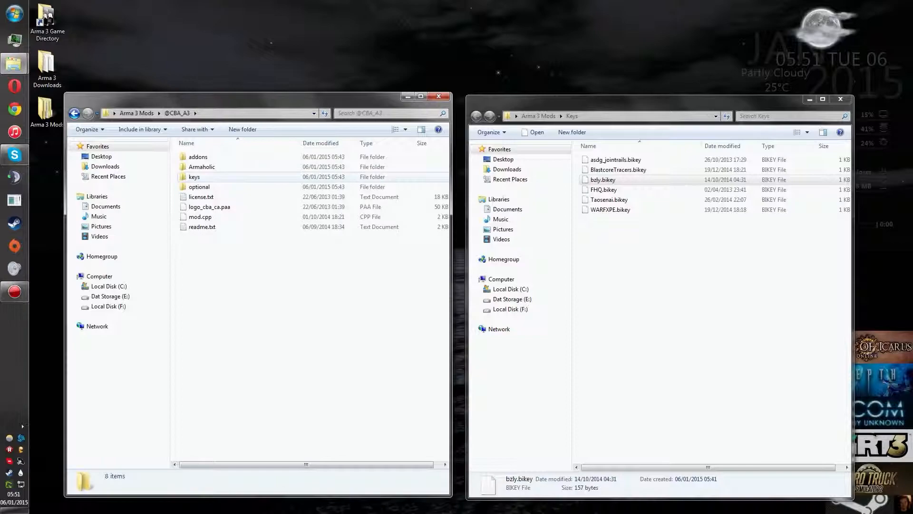
double_click(194, 177)
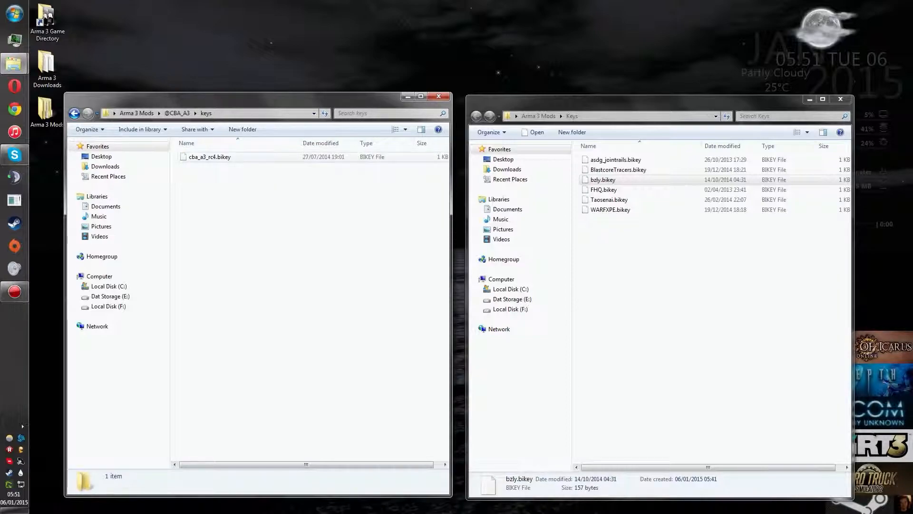
left_click_drag(204, 157, 603, 245)
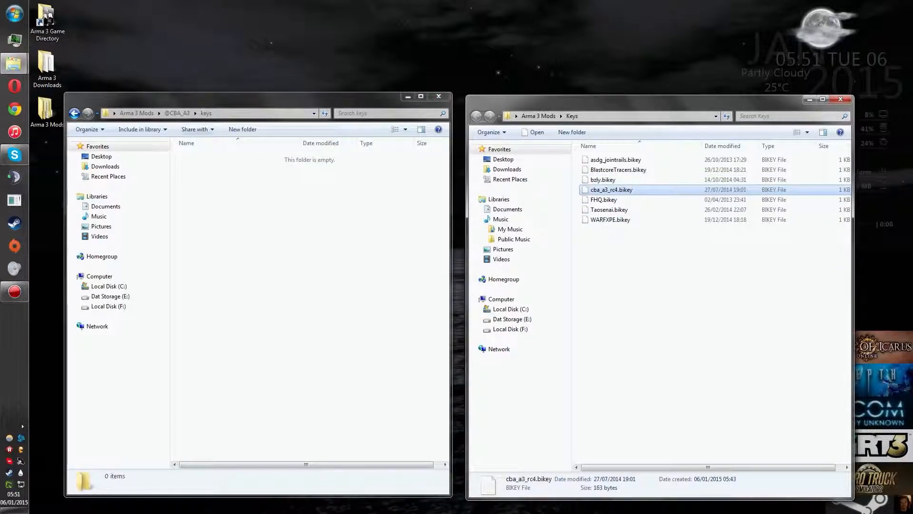
left_click(178, 113)
double_click(194, 186)
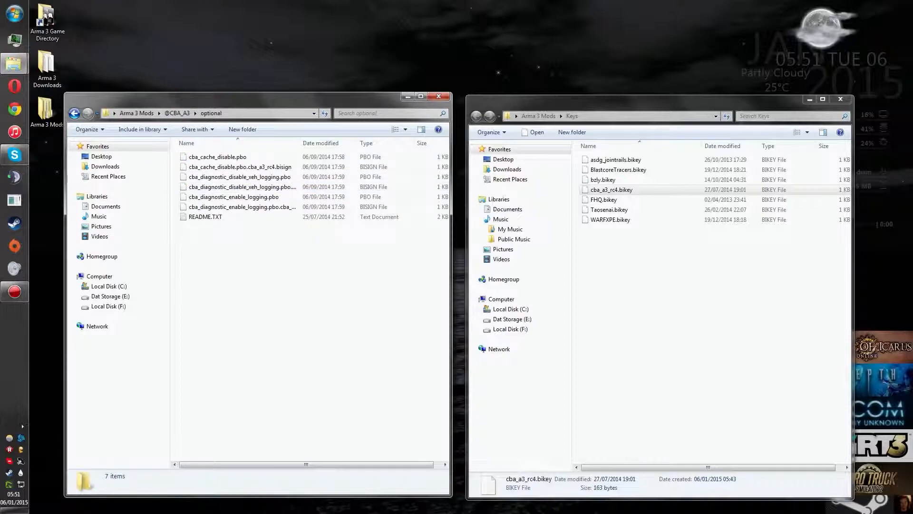
left_click(178, 113)
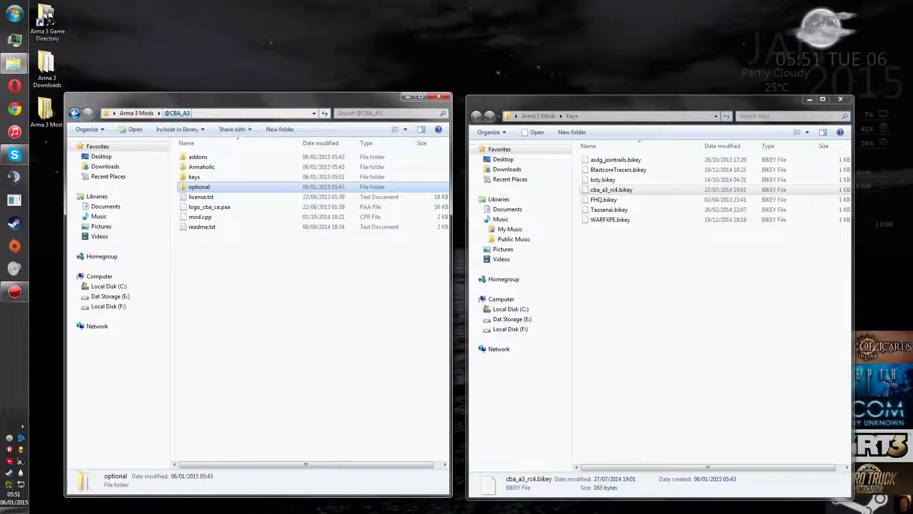
left_click_drag(214, 252, 194, 237)
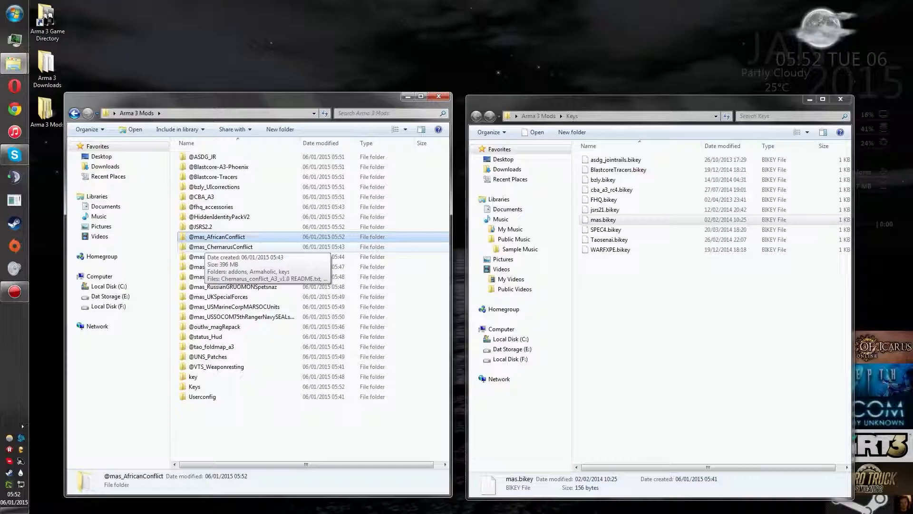
double_click(209, 239)
left_click(195, 176)
double_click(194, 176)
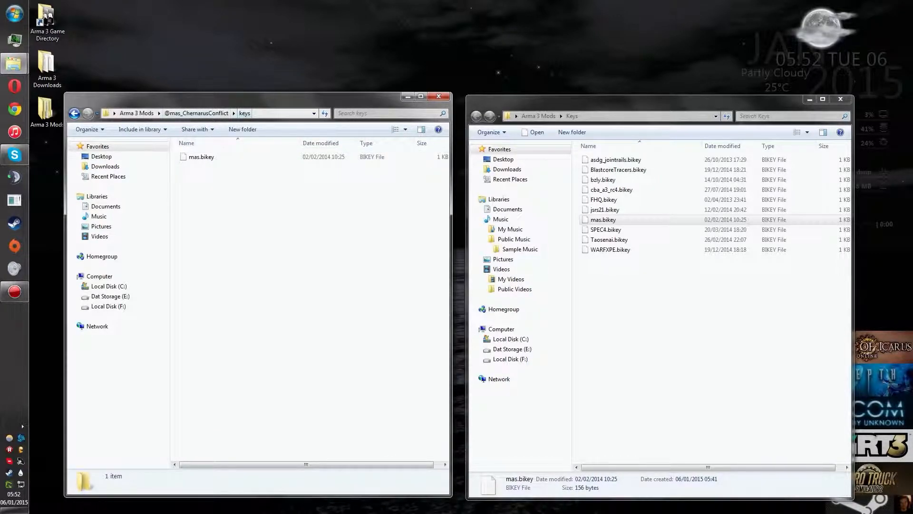
left_click(197, 113)
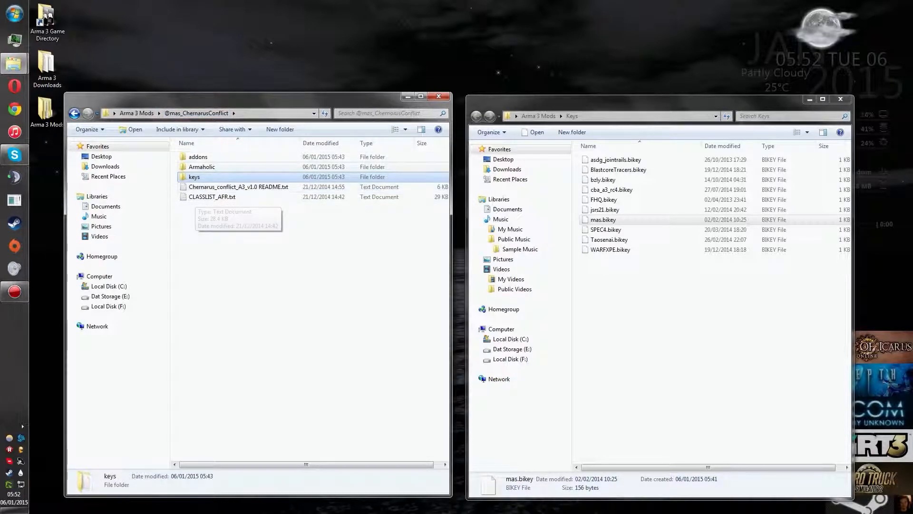
left_click(137, 114)
double_click(222, 266)
left_click(202, 167)
left_click(203, 187, "ctrl")
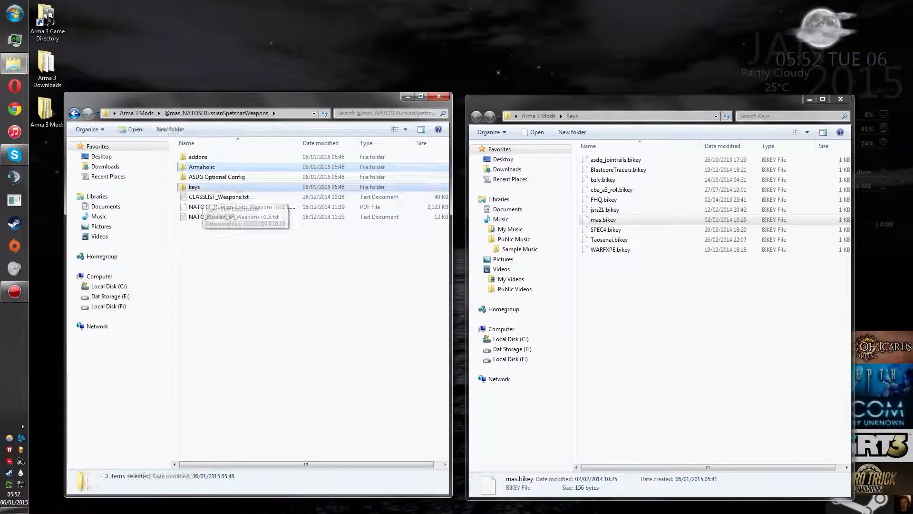
key("Delete")
double_click(209, 167)
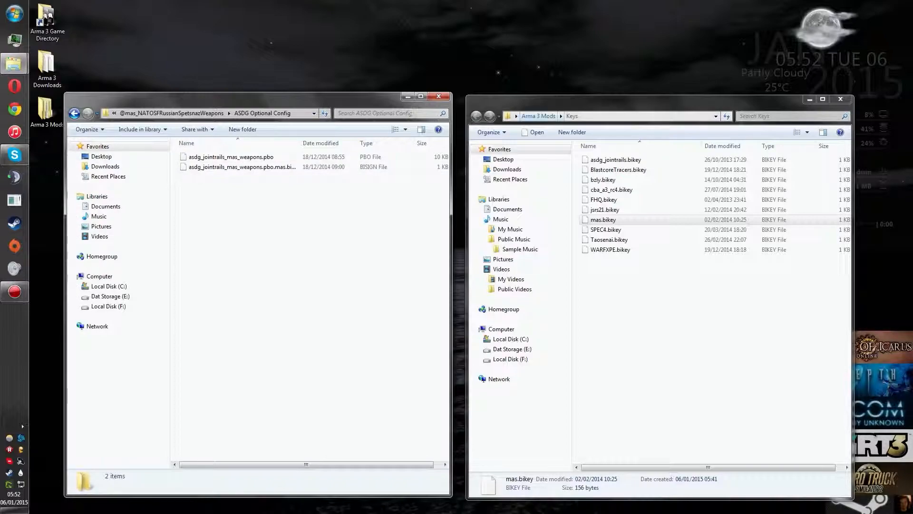
left_click(539, 116)
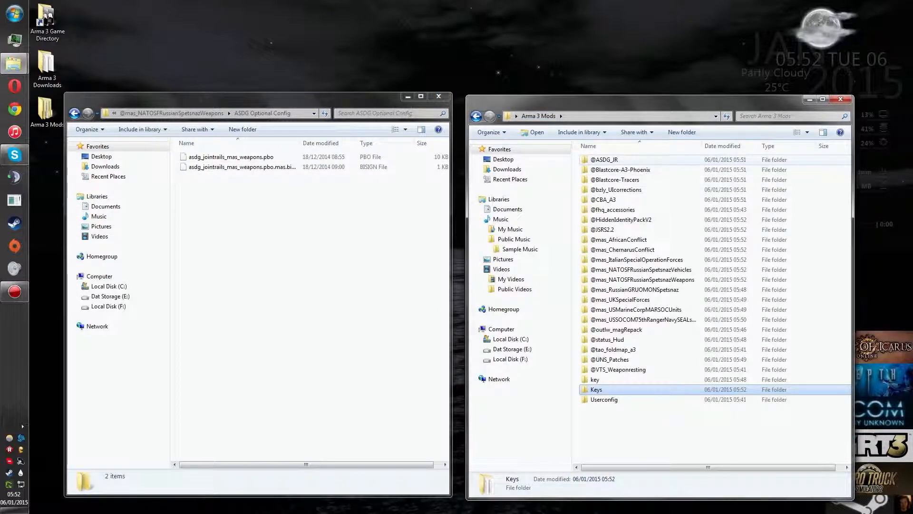
double_click(604, 160)
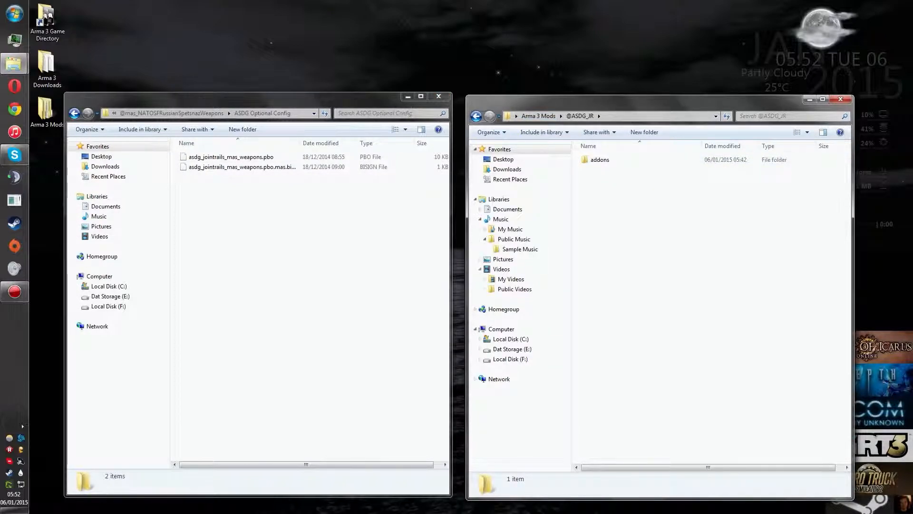
double_click(605, 160)
left_click_drag(265, 214, 681, 200)
left_click(231, 157)
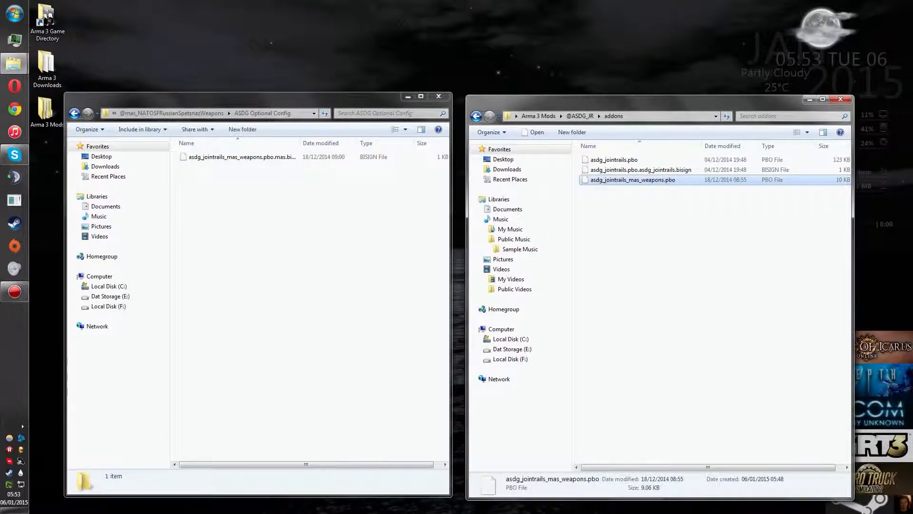
left_click_drag(238, 157, 690, 205)
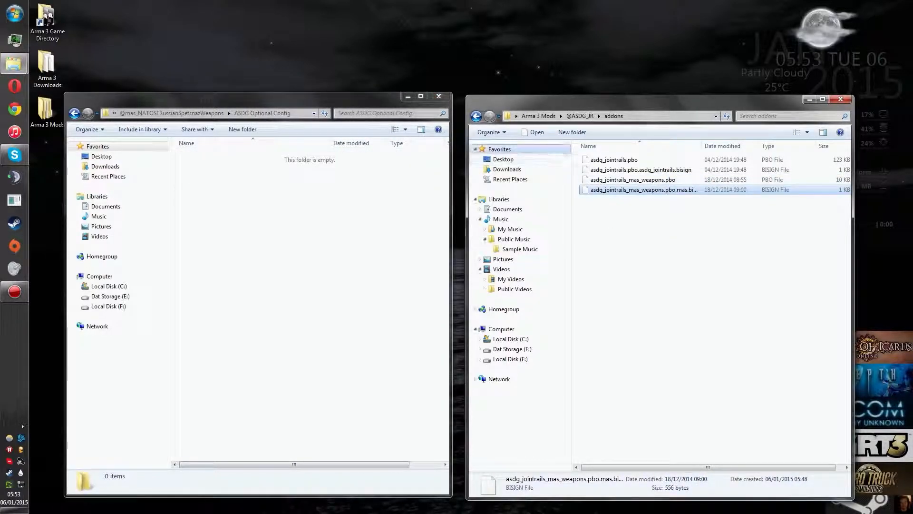
left_click(579, 116)
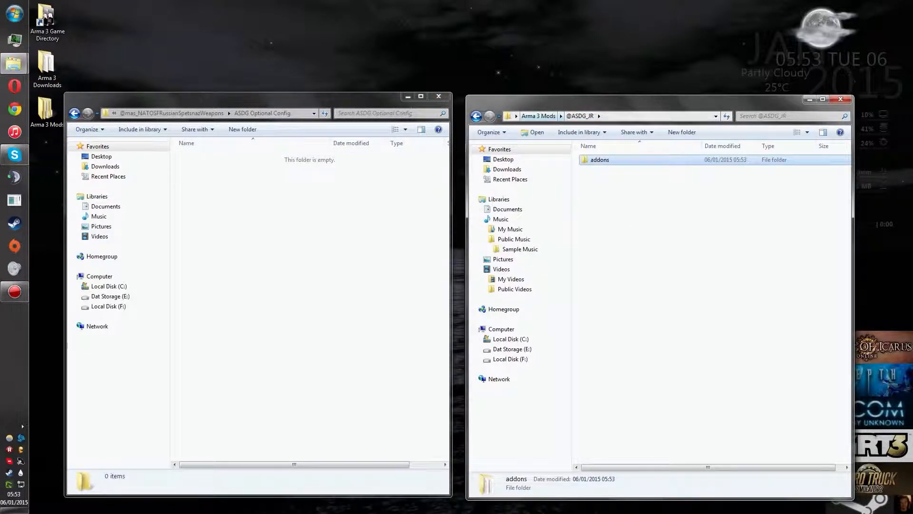
left_click(539, 117)
double_click(598, 389)
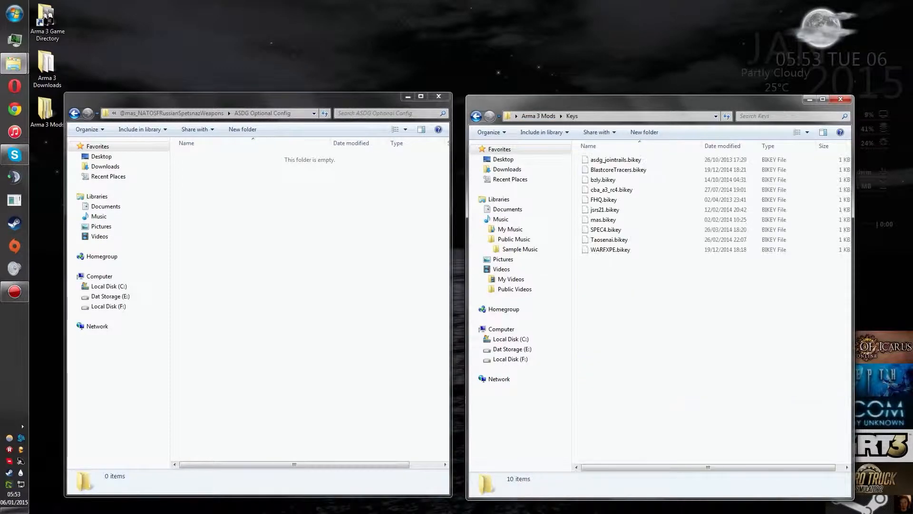
left_click(190, 113)
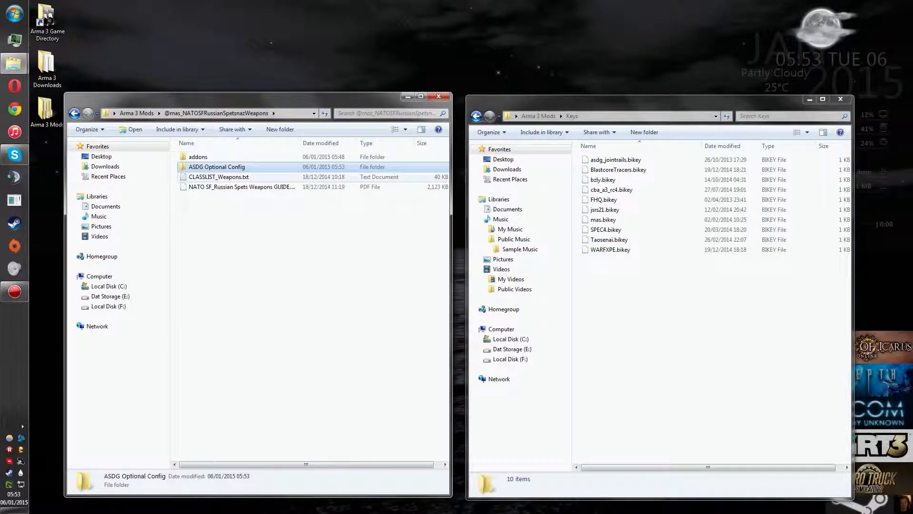
key("Delete")
key("Return")
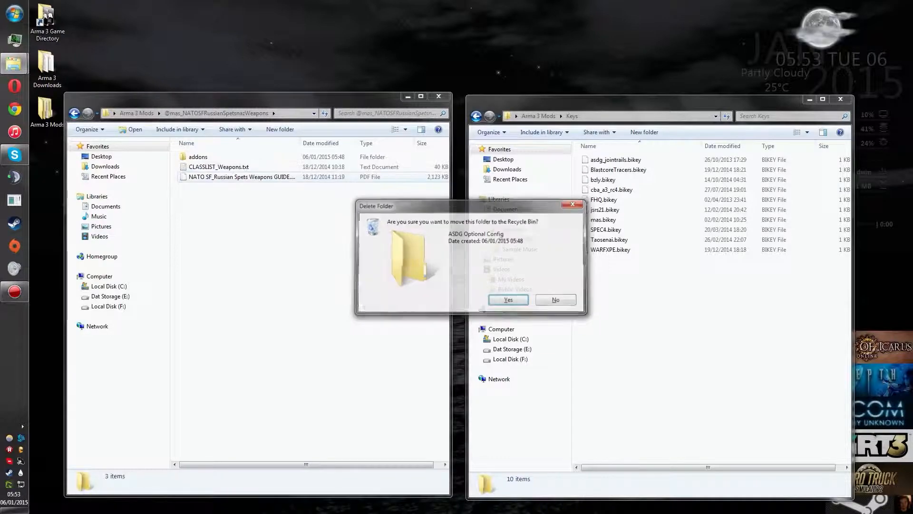
left_click(137, 114)
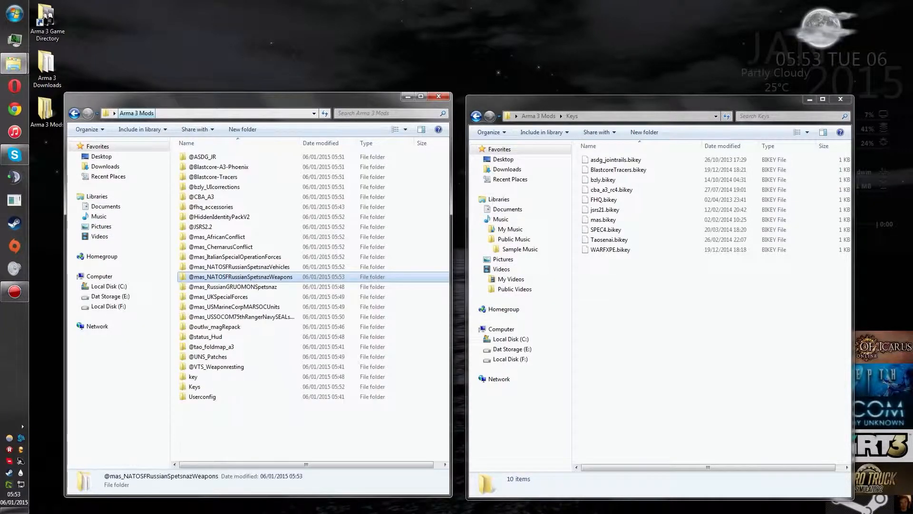
left_click(234, 286)
double_click(233, 286)
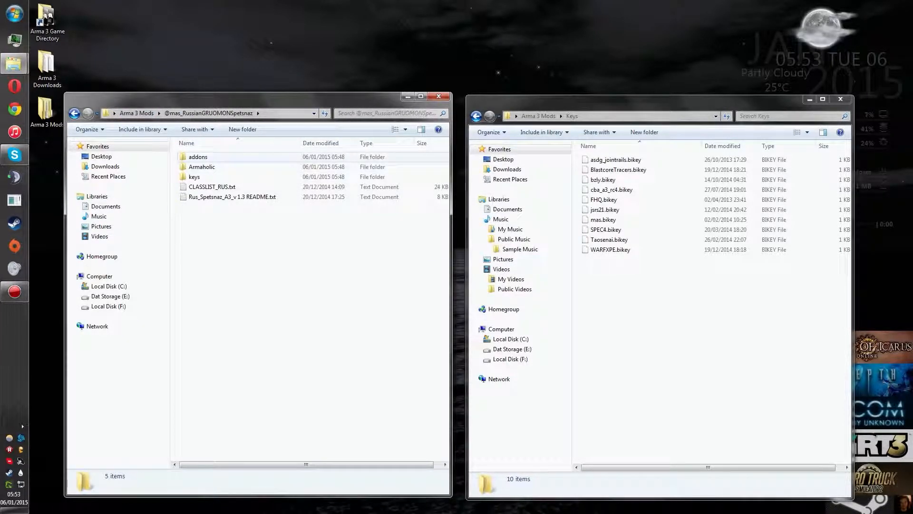
left_click(203, 168)
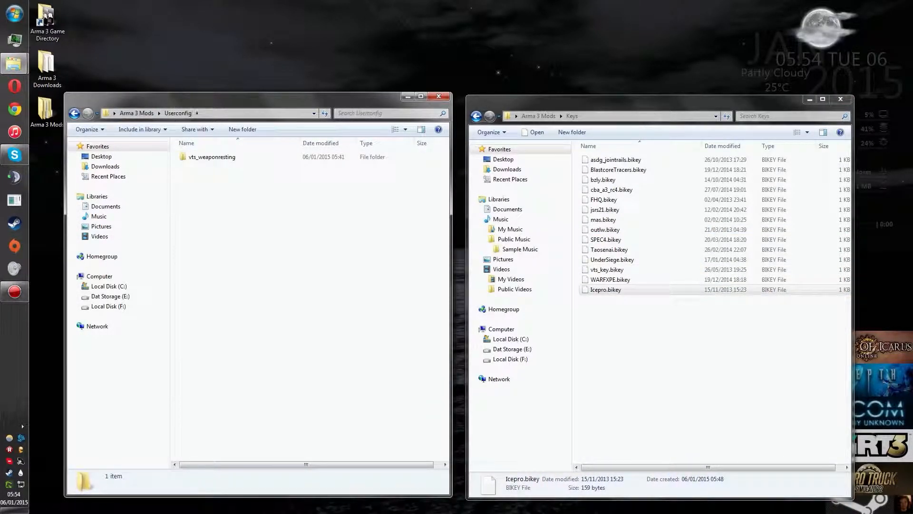
Step: Check the vts_weaponresting folder in Userconfig, return to Arma 3 Mods and close the shared Keys window
double_click(211, 157)
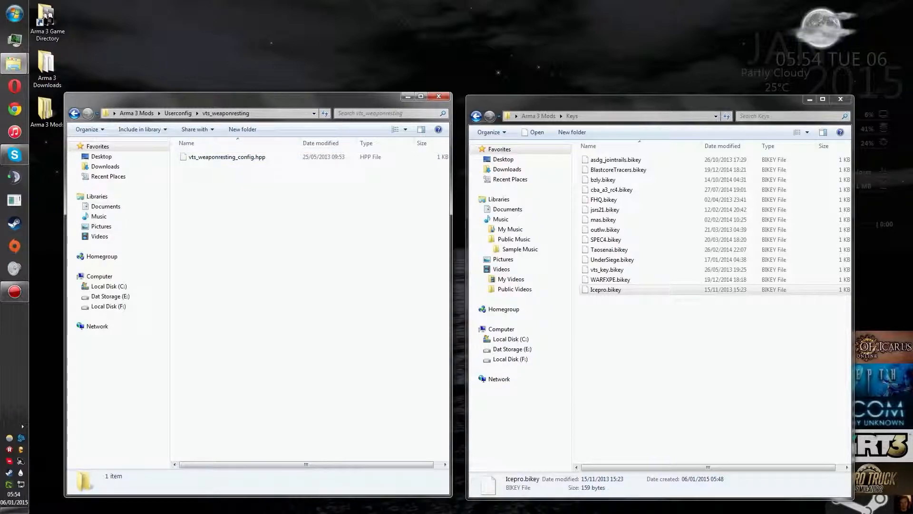
left_click(137, 113)
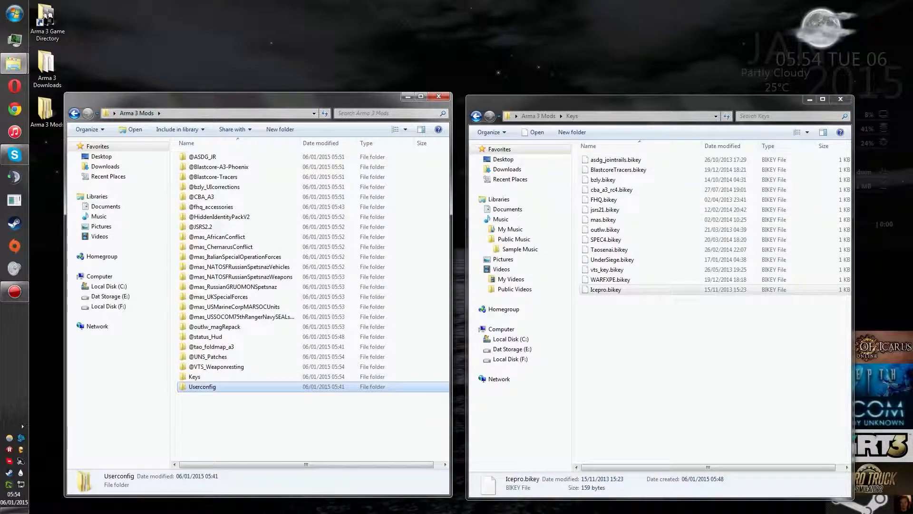
left_click(840, 99)
left_click(304, 426)
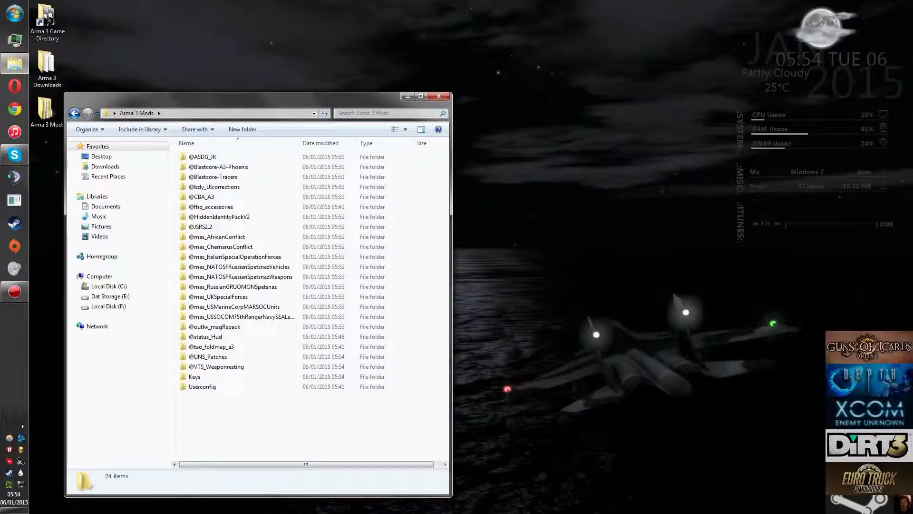
Step: Open the Arma 3 game directory beside the mods folder and look through its contents
double_click(47, 21)
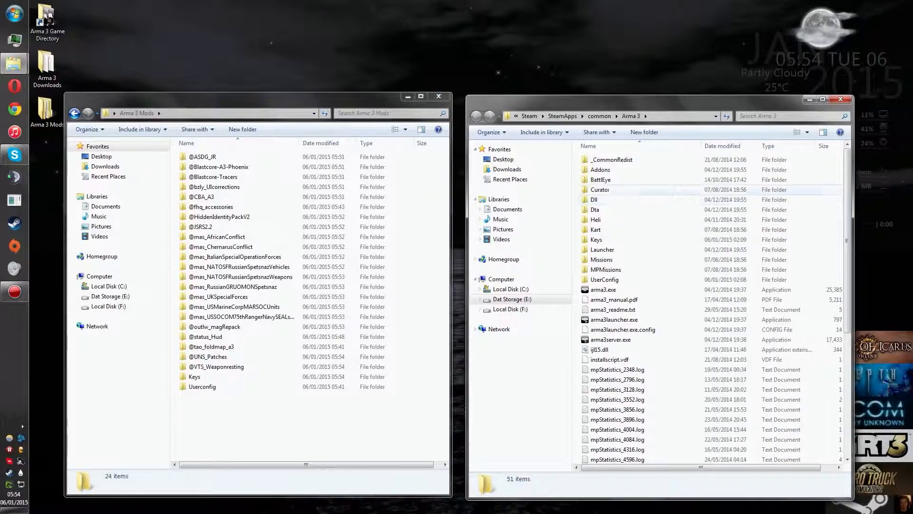
scroll(709, 304, "down", 7)
scroll(709, 305, "up", 7)
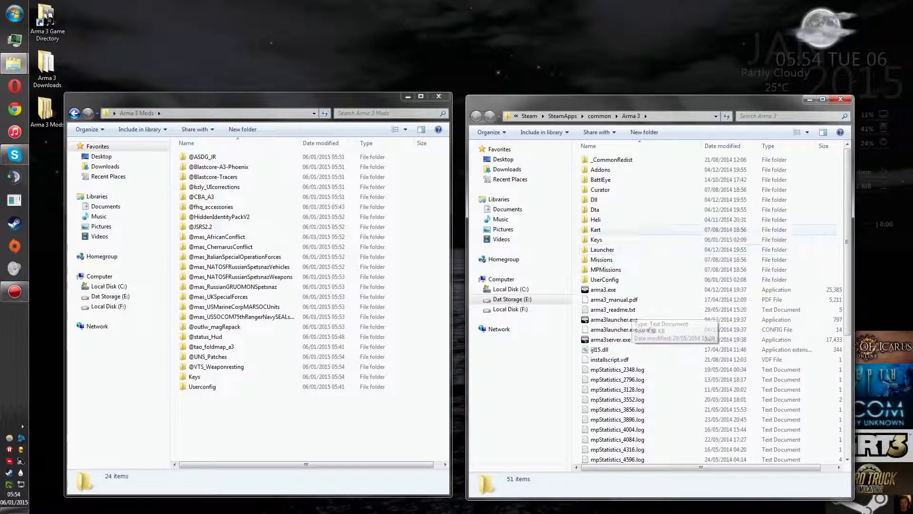
Step: Rename the Userconfig folder in Arma 3 Mods to UserConfig, matching the folder in the game directory
right_click(198, 386)
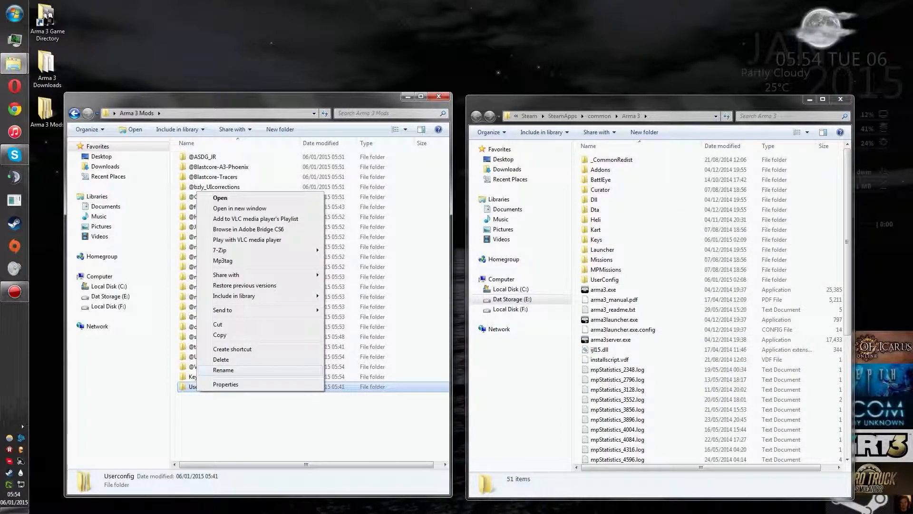
left_click(224, 370)
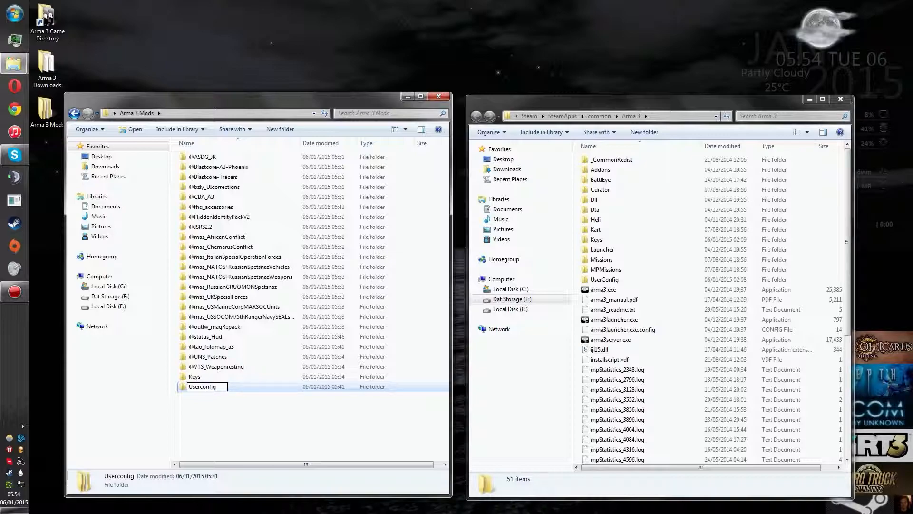
key("Return")
key("Delete")
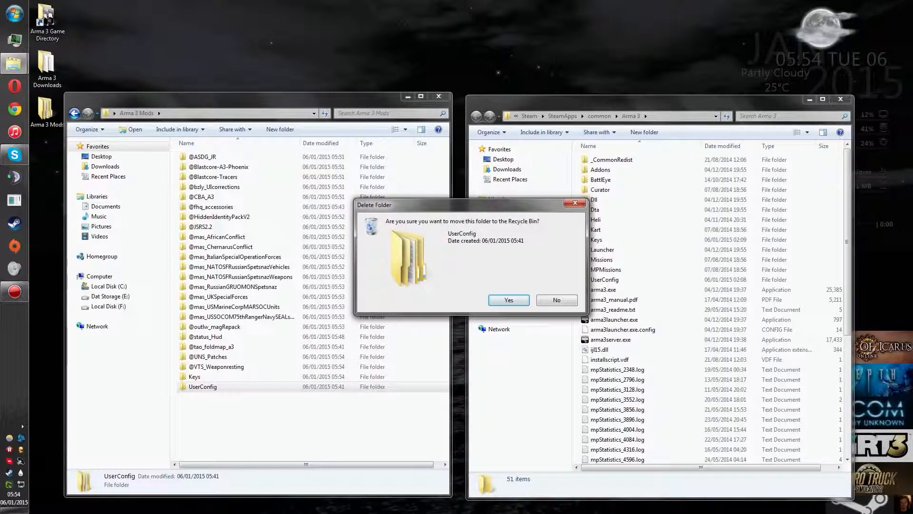
key("Escape")
left_click(295, 426)
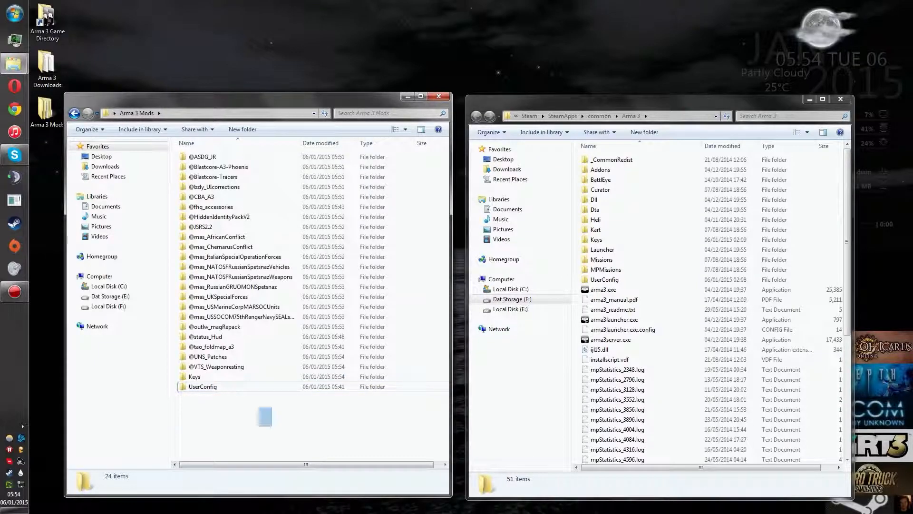
Step: Copy all folders from Arma 3 Mods into the Arma 3 game directory, merging the Keys folder with the existing one
key("ctrl+a")
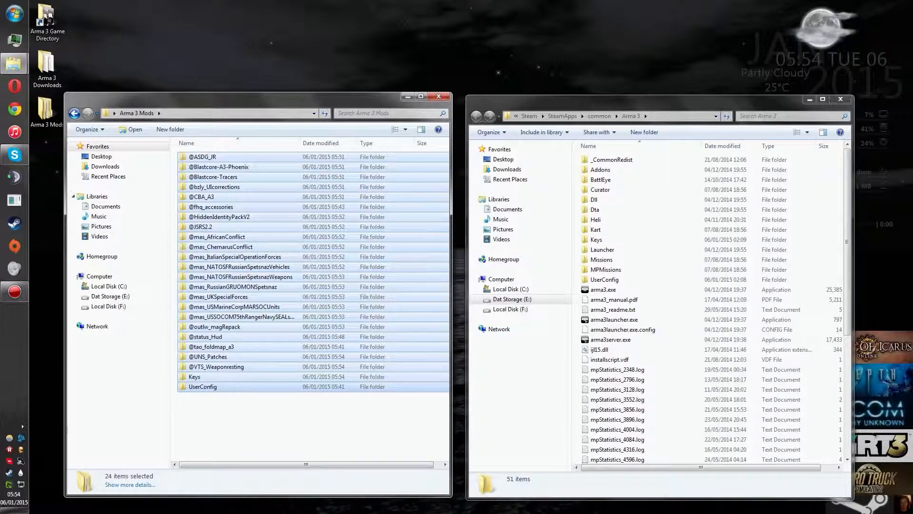
left_click_drag(223, 177, 601, 157)
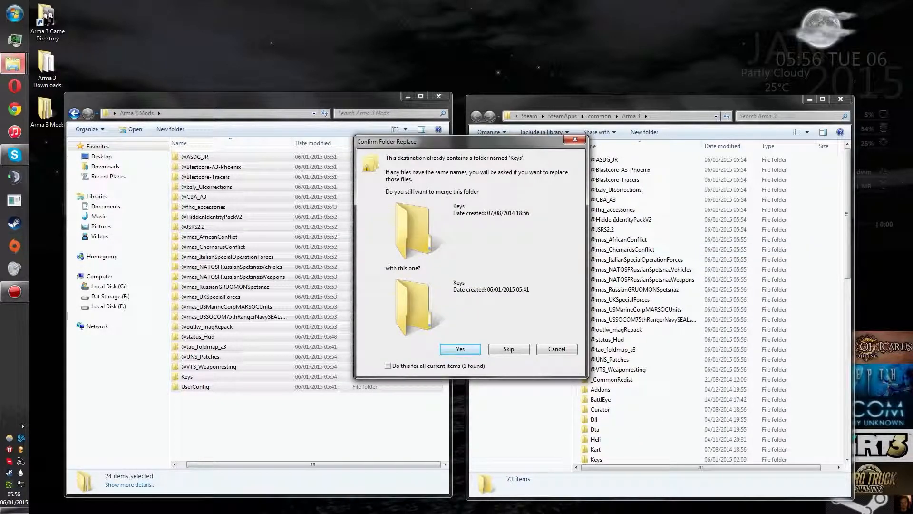
key("Return")
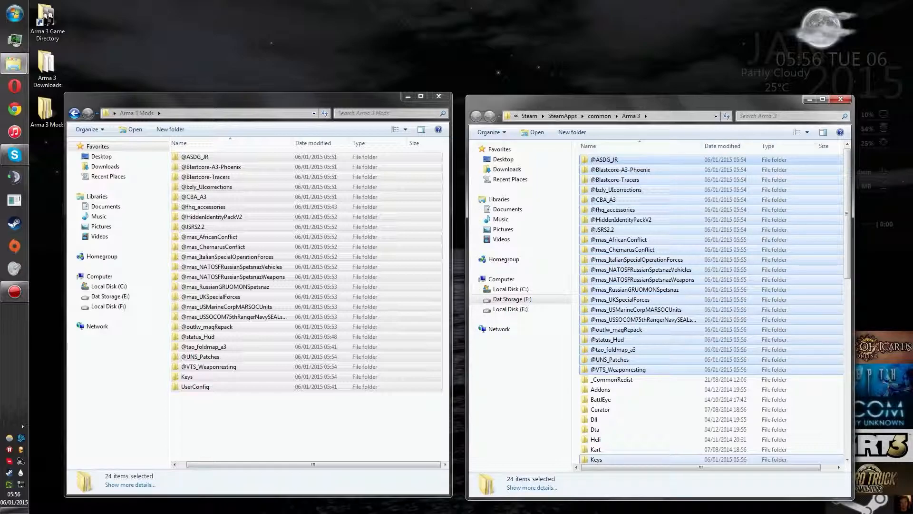
left_click(577, 304)
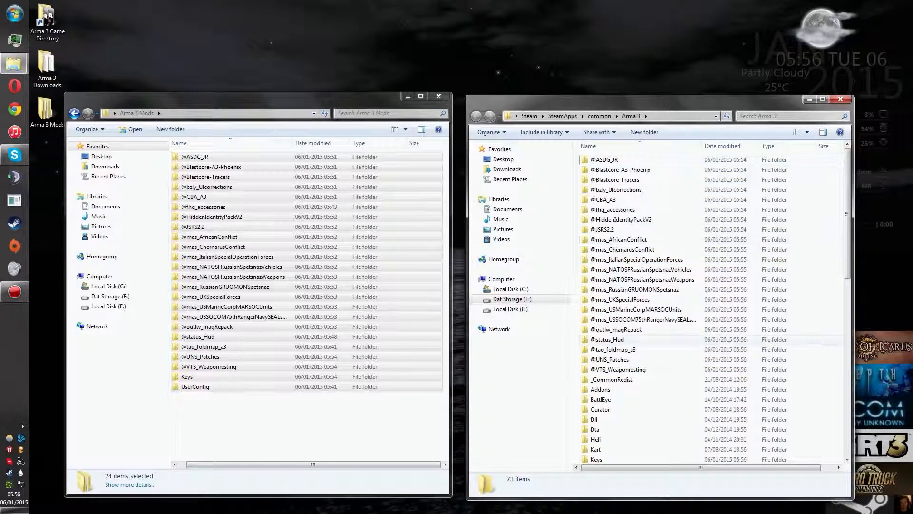
scroll(711, 310, "down", 3)
scroll(642, 387, "down", 5)
scroll(642, 388, "up", 8)
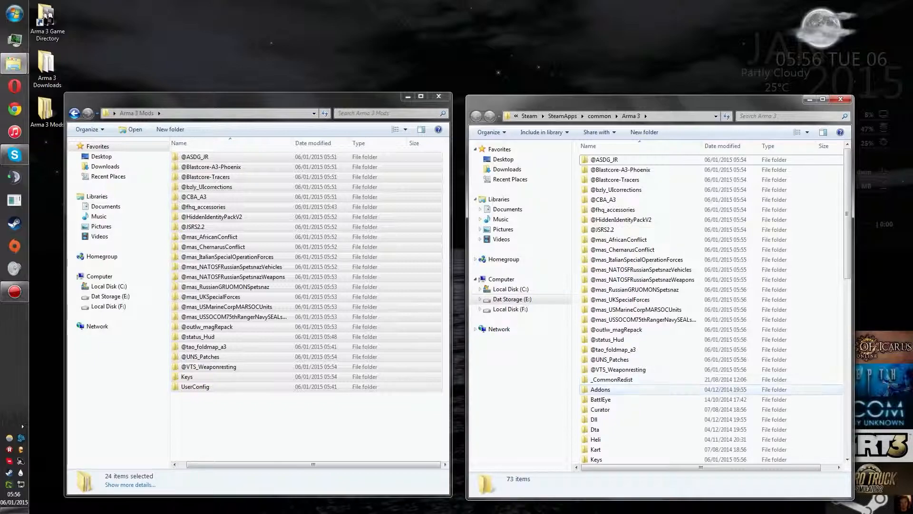
double_click(601, 389)
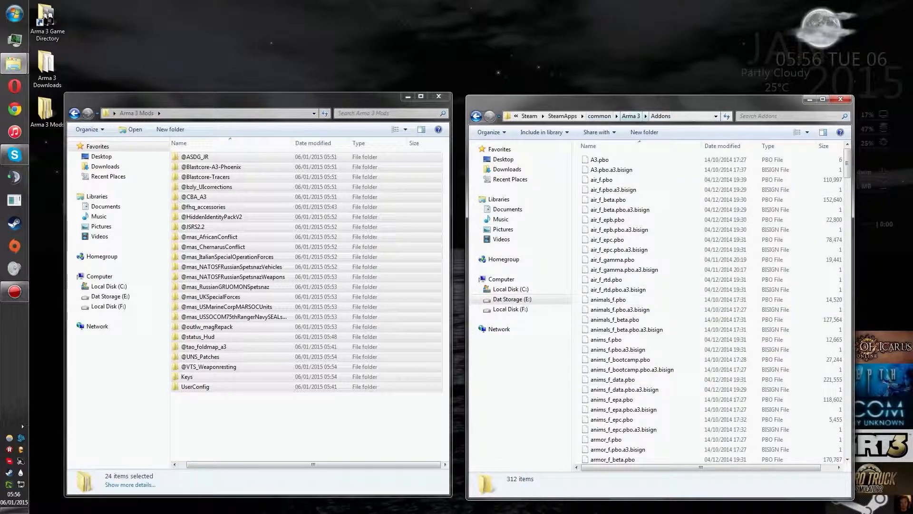
left_click(630, 116)
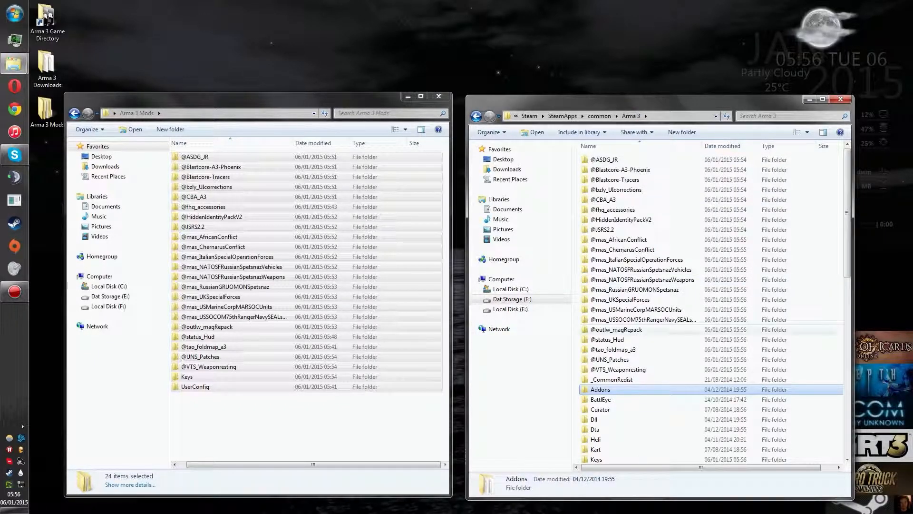
double_click(195, 157)
double_click(196, 157)
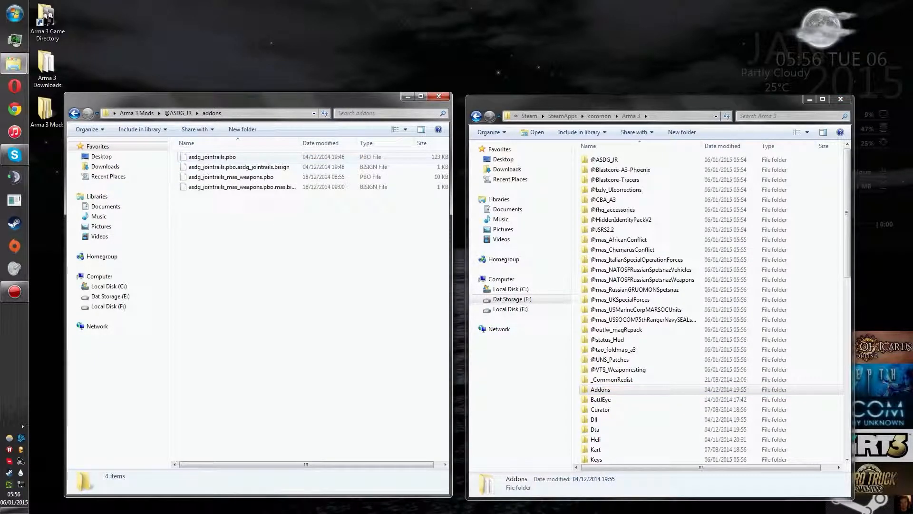
key("BackSpace")
key("BackSpace")
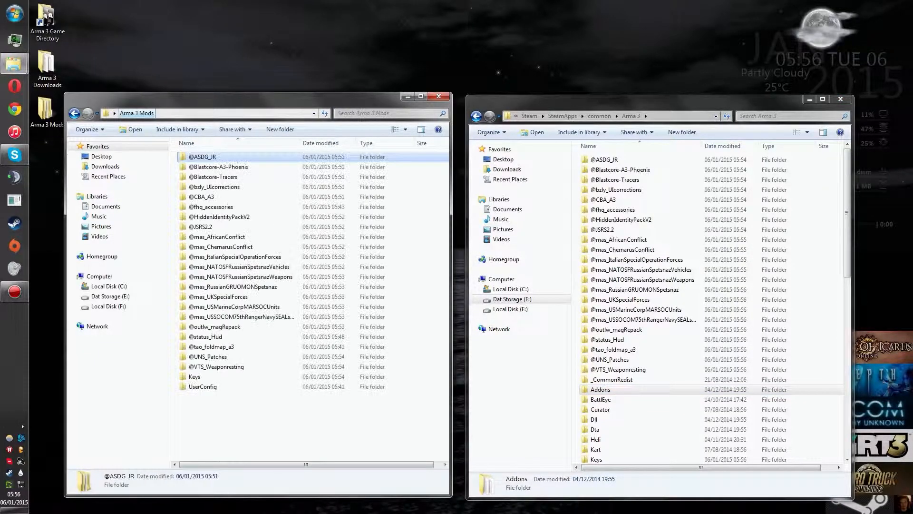
key("Return")
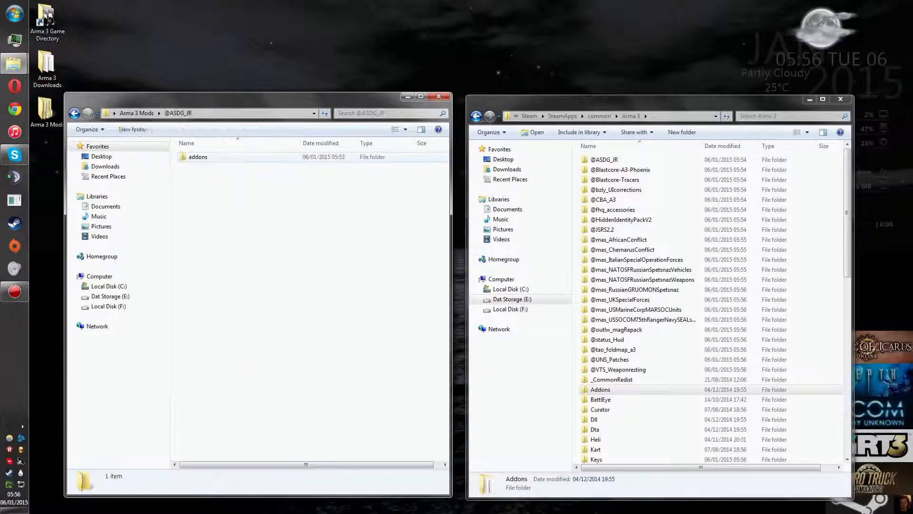
double_click(195, 157)
key("ctrl+a")
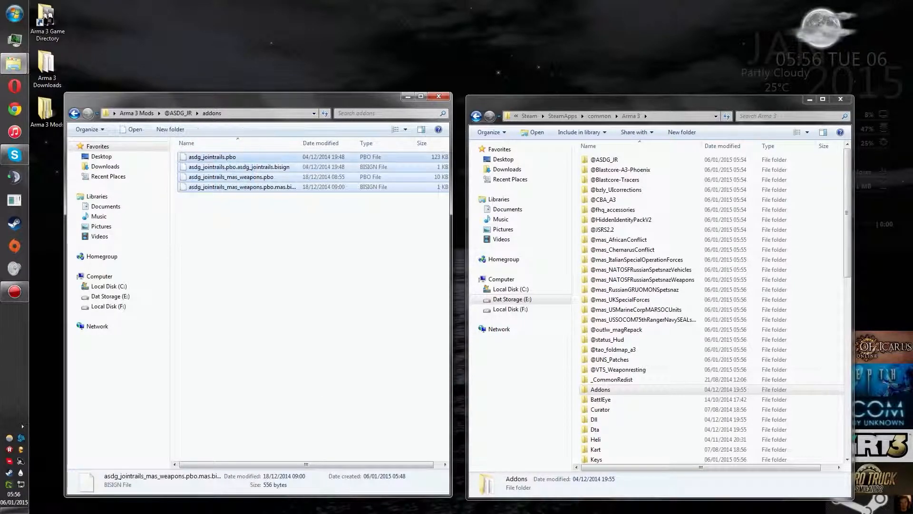
left_click_drag(228, 176, 324, 262)
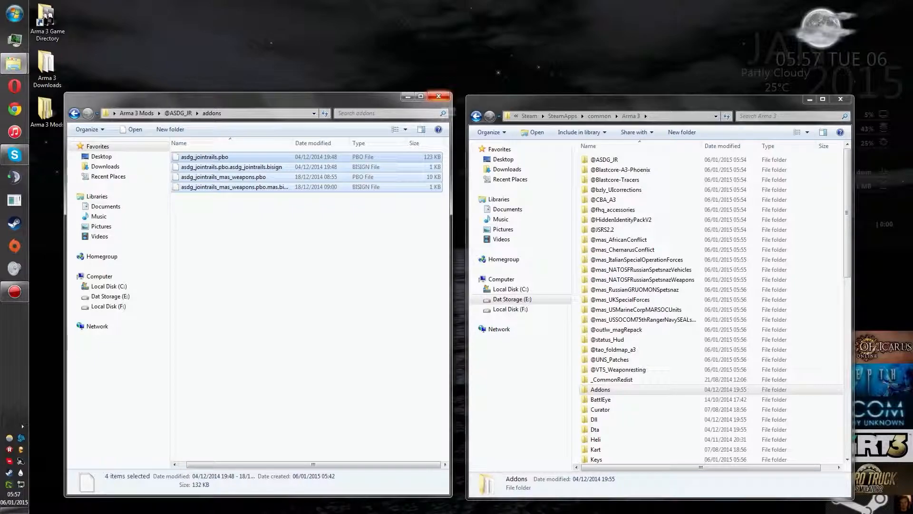
left_click(439, 97)
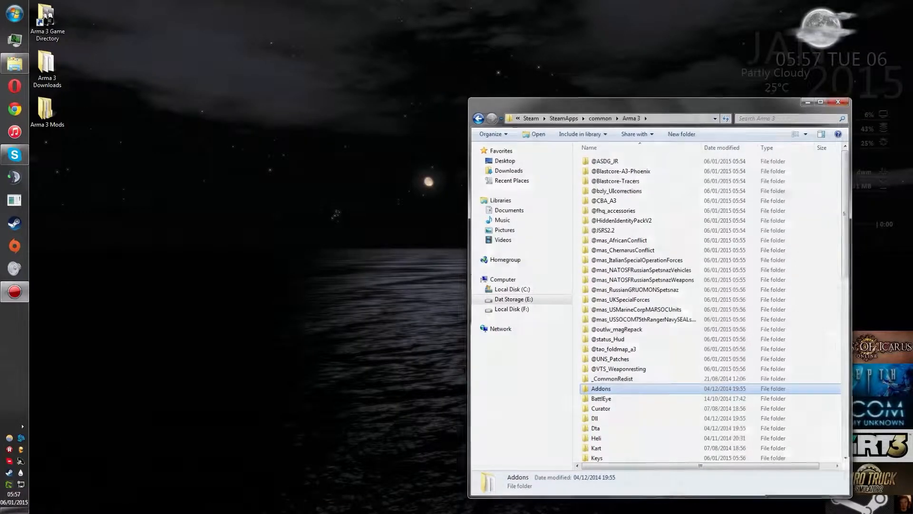
left_click(841, 99)
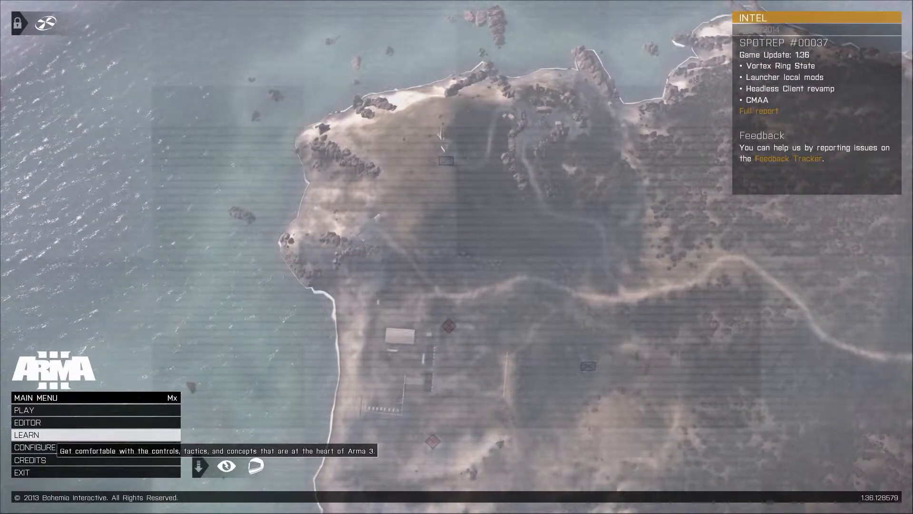
Step: Switch to Arma 3, open the Expansions configuration and look through the official Arma 3 entries
left_click(47, 447)
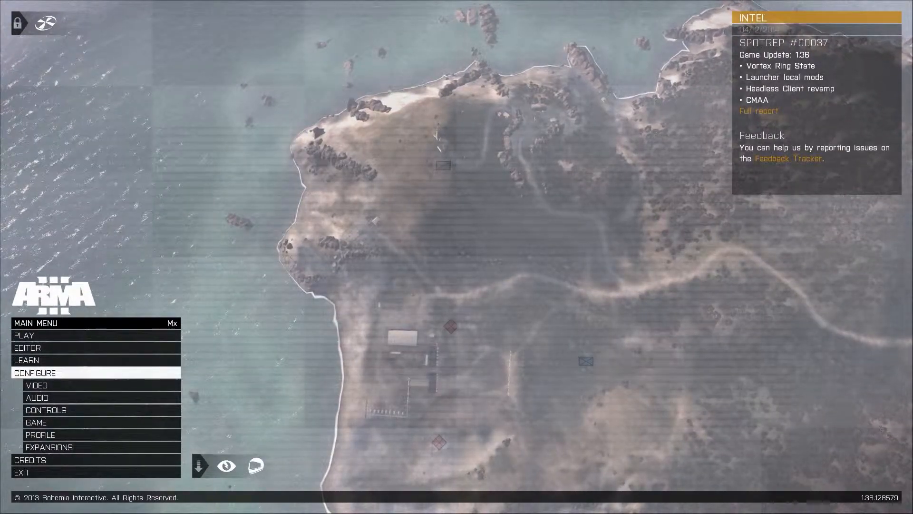
left_click(173, 449)
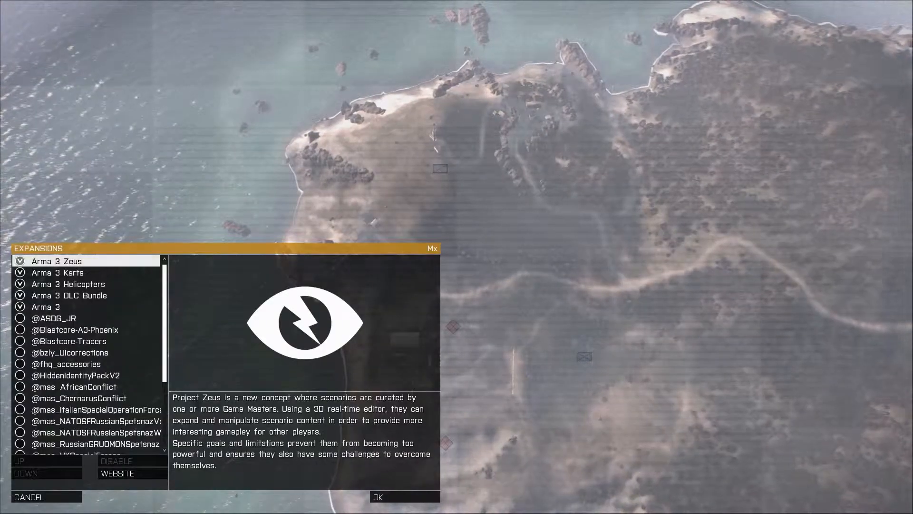
left_click(86, 307)
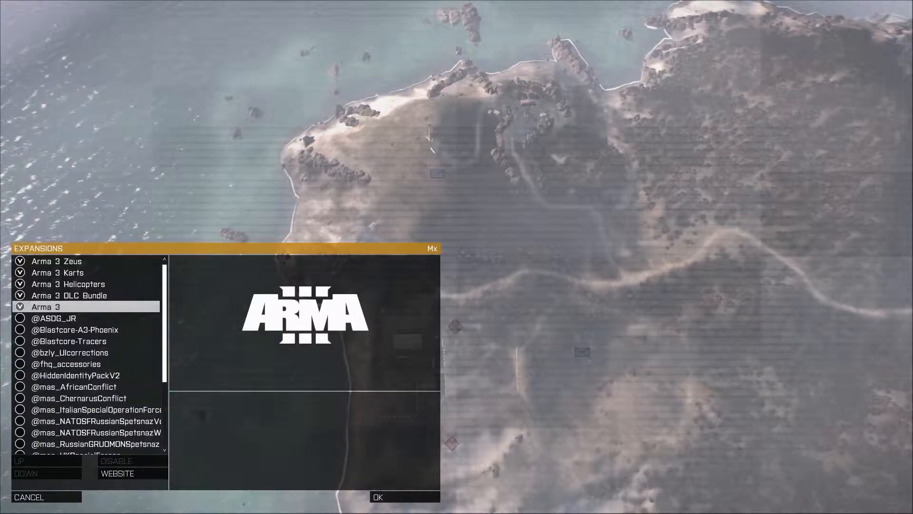
left_click(85, 273)
left_click(85, 295)
left_click(85, 307)
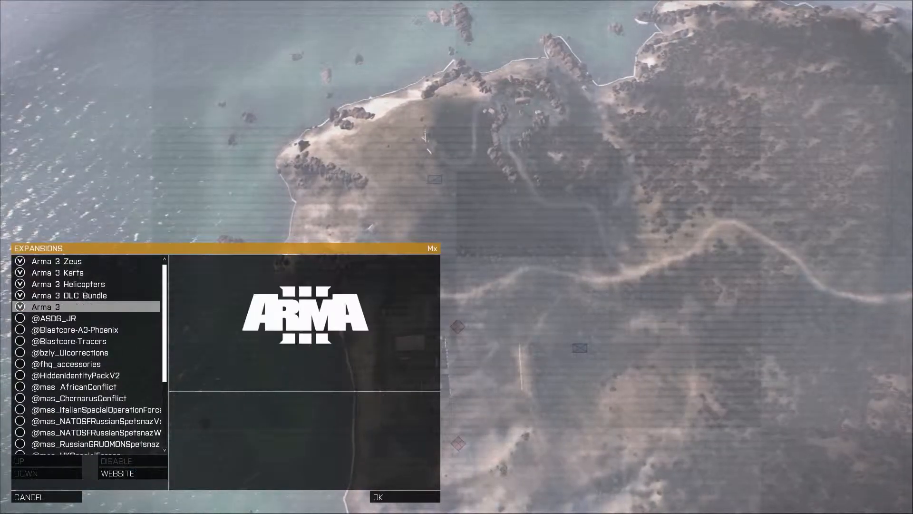
left_click(85, 318)
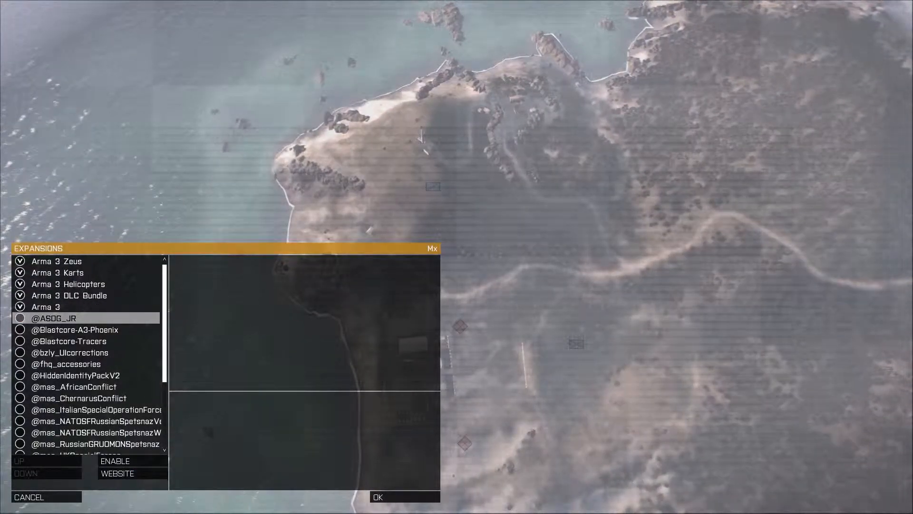
scroll(86, 355, "down", 5)
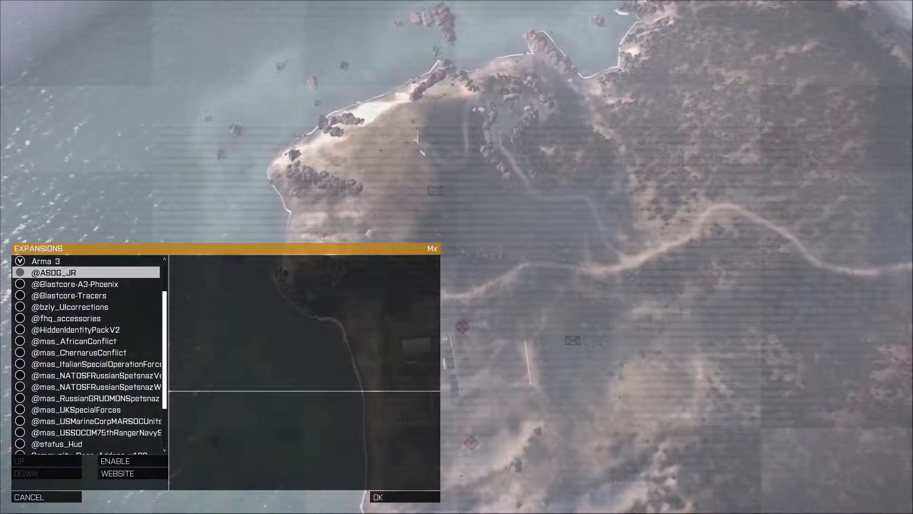
scroll(85, 355, "up", 5)
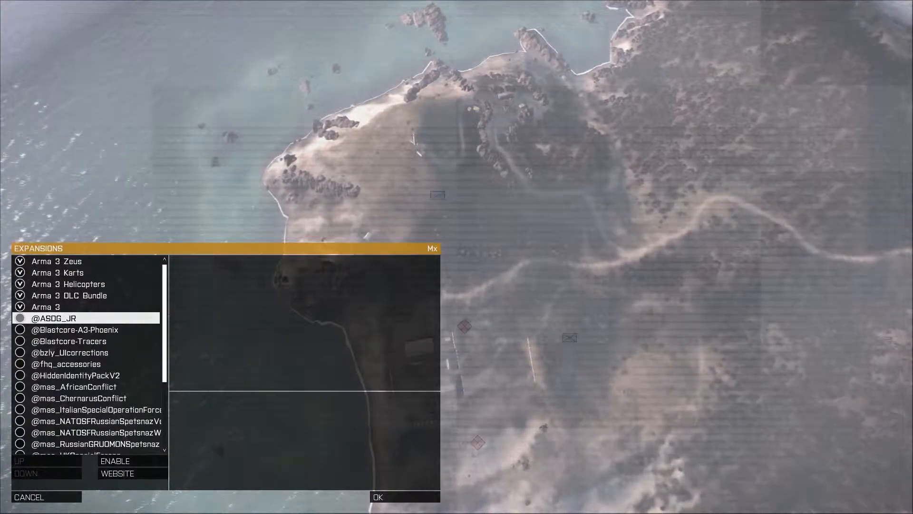
scroll(85, 354, "down", 5)
scroll(85, 354, "up", 5)
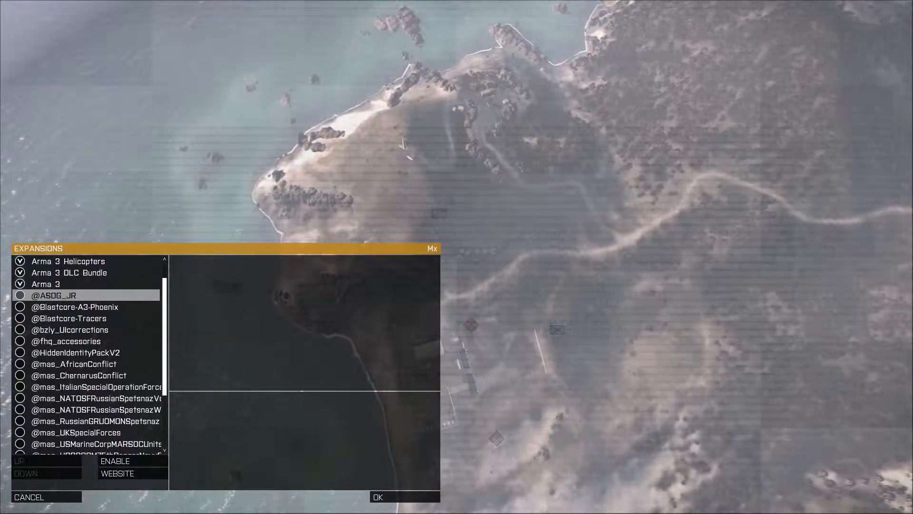
left_click(133, 461)
left_click(75, 330)
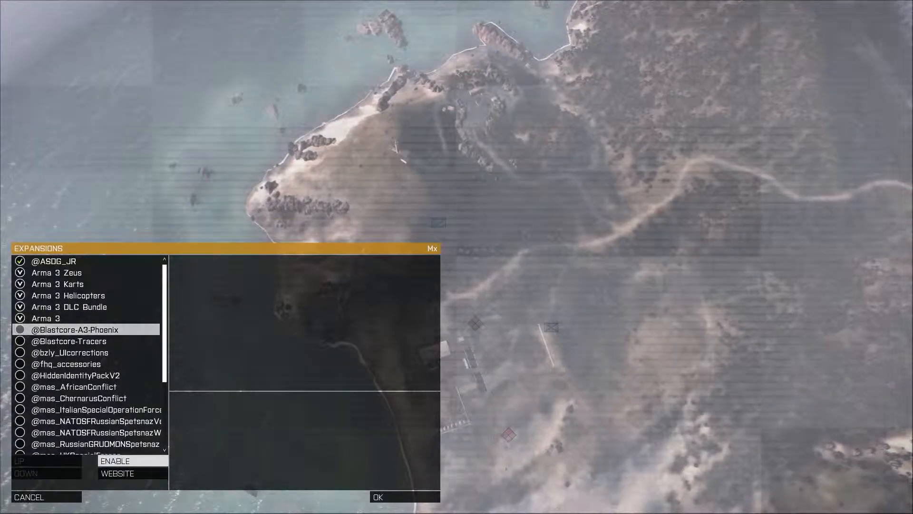
left_click(133, 461)
left_click(70, 341)
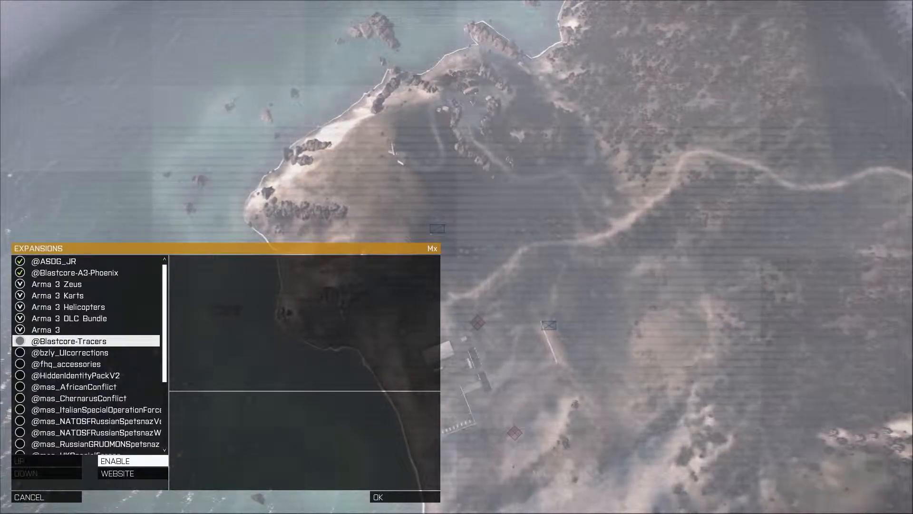
left_click(132, 461)
left_click(69, 352)
left_click(133, 461)
left_click(66, 364)
left_click(133, 461)
left_click(75, 375)
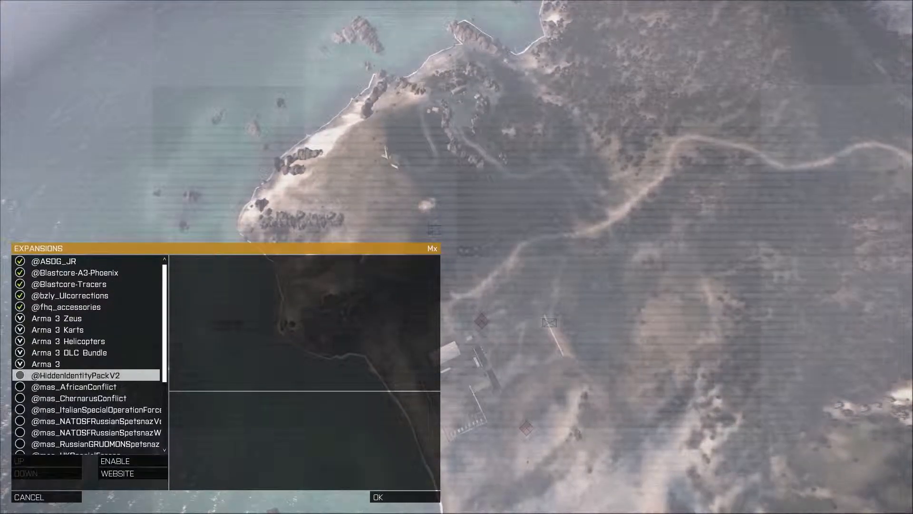
left_click(133, 461)
left_click(79, 398)
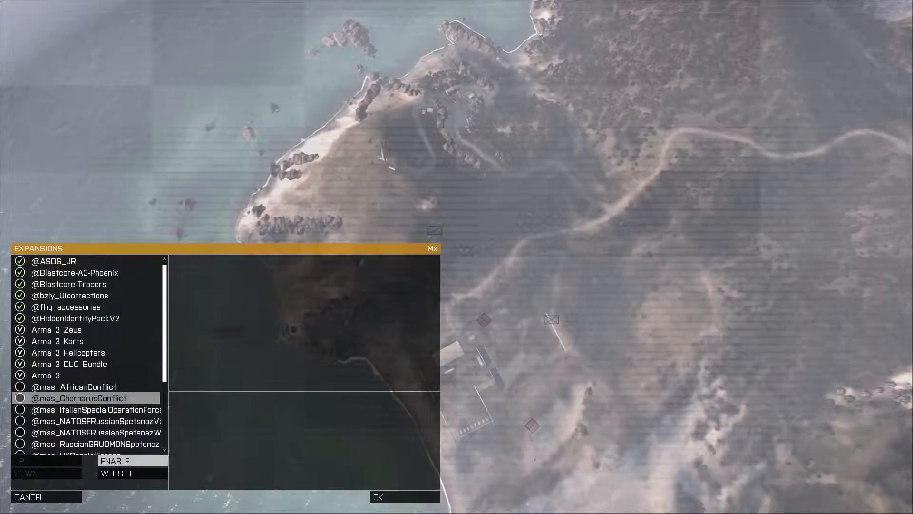
left_click(133, 461)
left_click(79, 409)
left_click(133, 461)
left_click(74, 409)
left_click(133, 461)
left_click(79, 421)
left_click(133, 461)
left_click(79, 432)
left_click(133, 461)
left_click(79, 444)
left_click(133, 461)
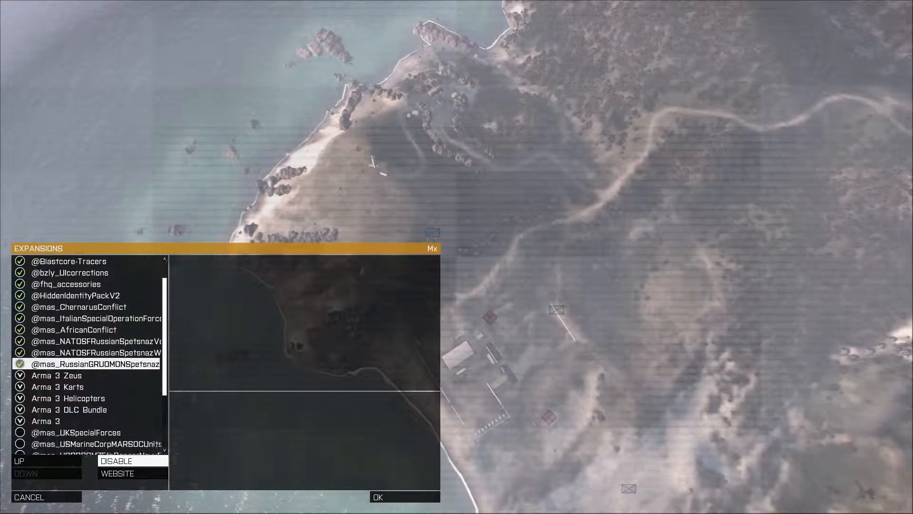
scroll(85, 352, "down", 3)
left_click(76, 364)
left_click(132, 461)
left_click(76, 375)
left_click(132, 461)
left_click(76, 386)
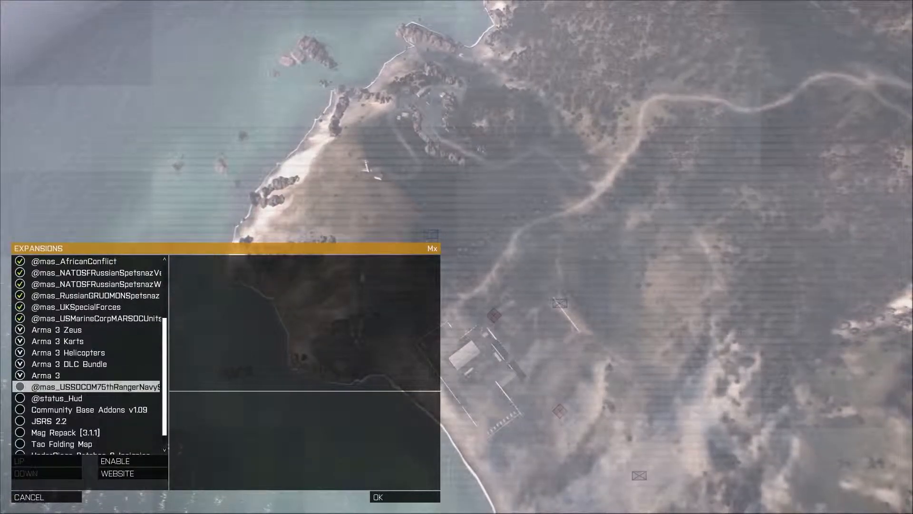
left_click(133, 461)
left_click(77, 399)
left_click(133, 461)
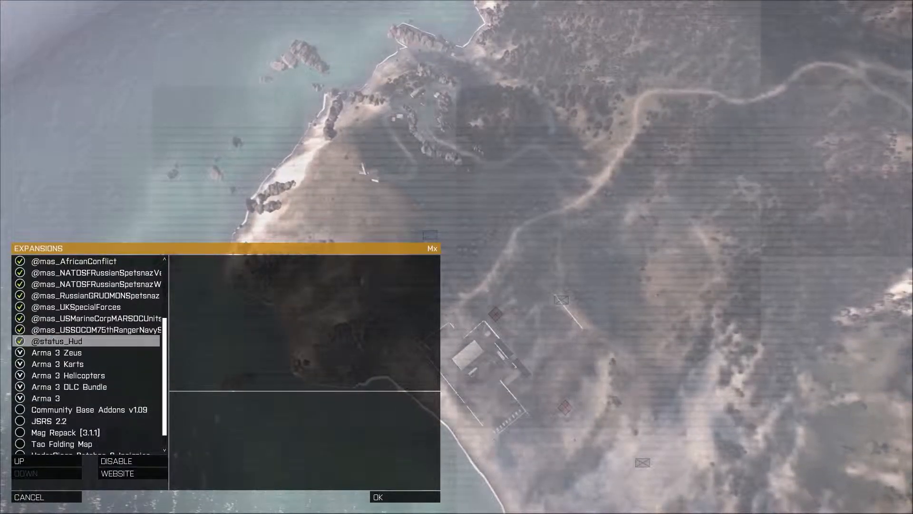
Step: Enable the Community Base Addons v1.09, JSRS 2.2, Mag Repack [3.1.1] and Tao Folding Map expansions
left_click(76, 409)
left_click(133, 461)
left_click(76, 421)
left_click(133, 461)
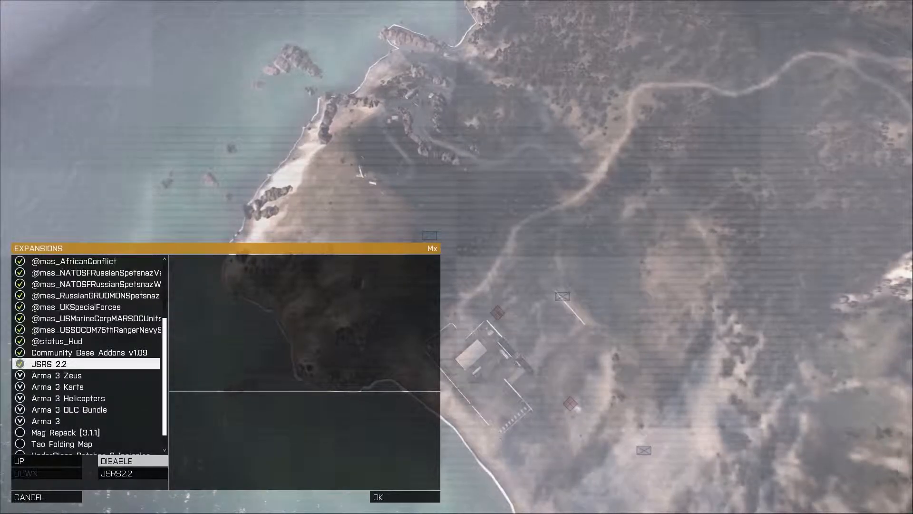
left_click(76, 433)
left_click(132, 461)
left_click(76, 444)
left_click(132, 461)
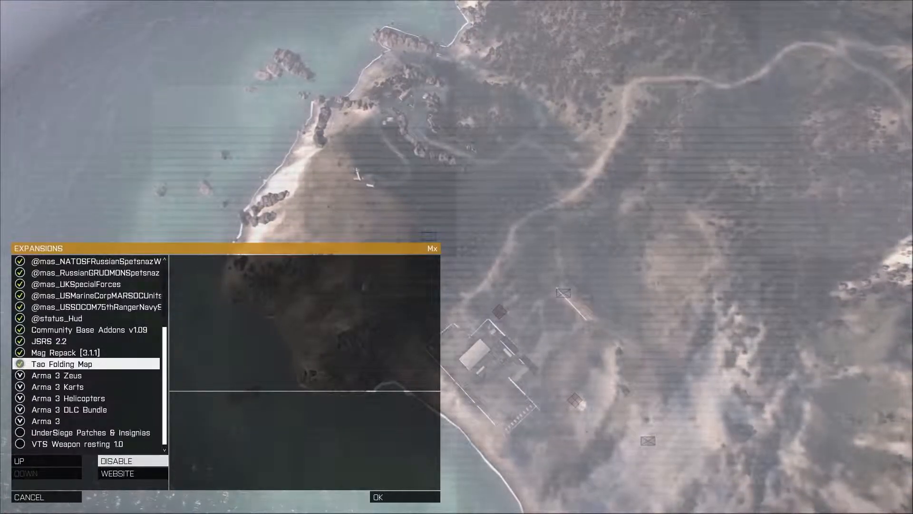
Step: Enable UnderSiege Patches & Insignias and VTS Weapon resting 1.0, check the full list and apply the expansion changes
left_click(76, 432)
left_click(133, 461)
left_click(76, 444)
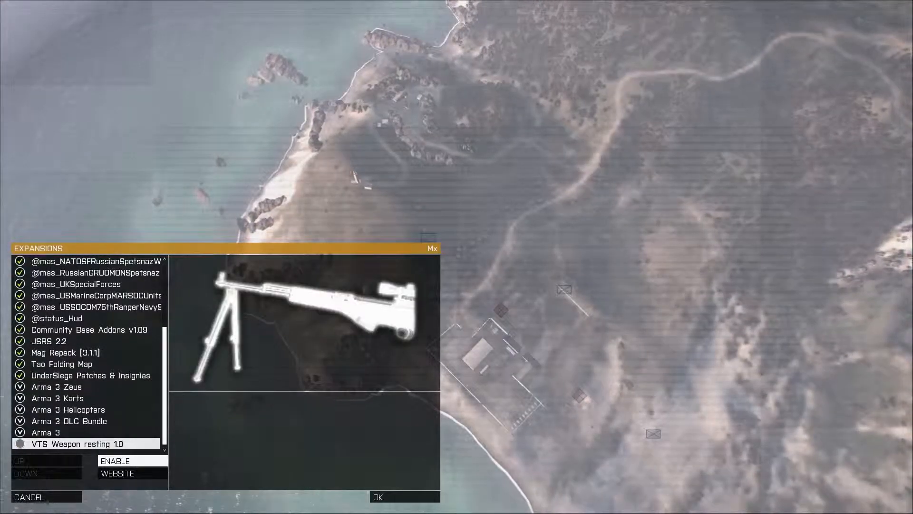
left_click(132, 461)
scroll(86, 354, "up", 5)
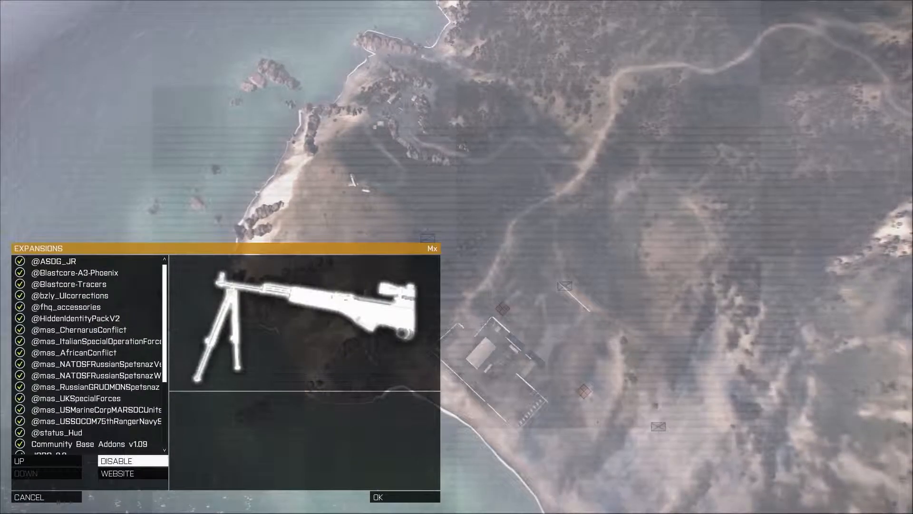
scroll(86, 354, "down", 4)
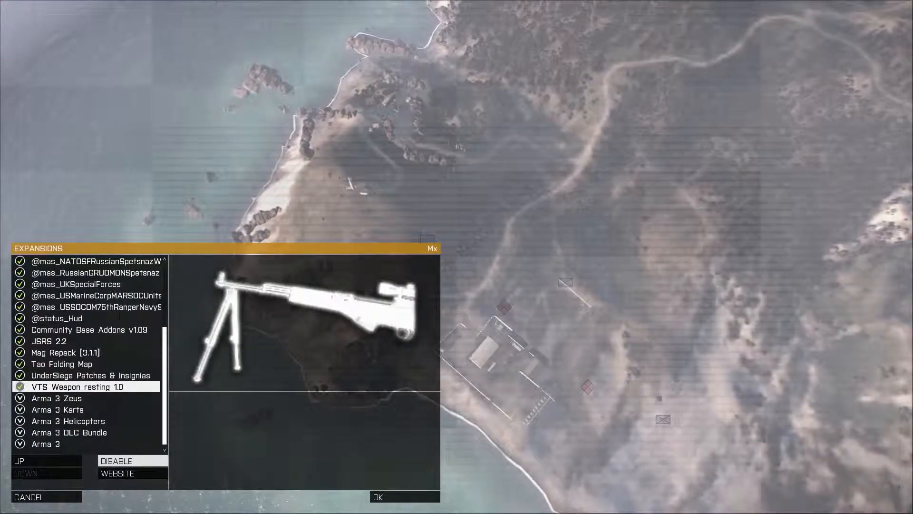
left_click(405, 496)
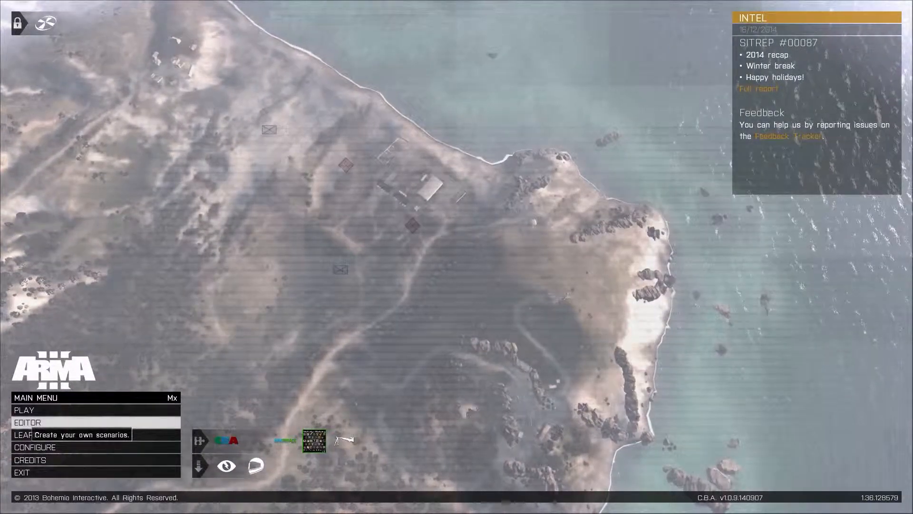
Step: Open the Virtual Arsenal and randomize the soldier's loadout repeatedly to sample the modded uniforms, weapons and gear
left_click(43, 434)
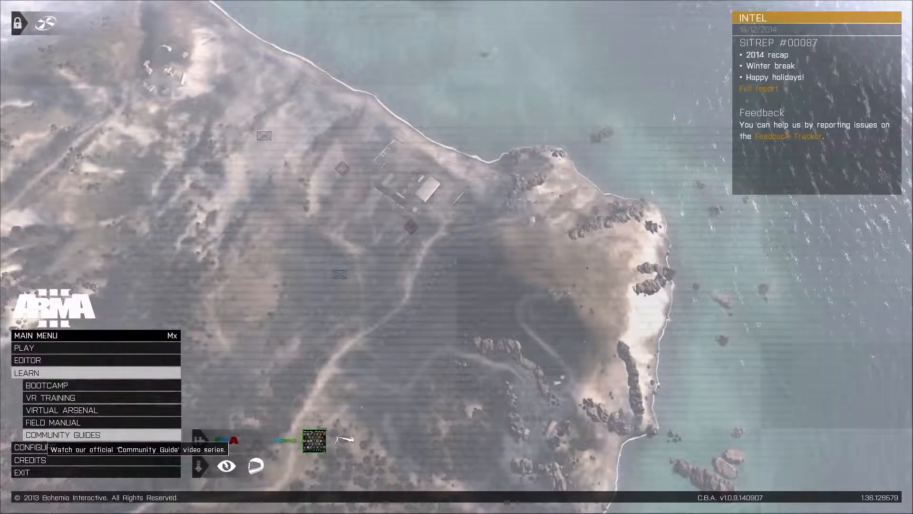
left_click(62, 410)
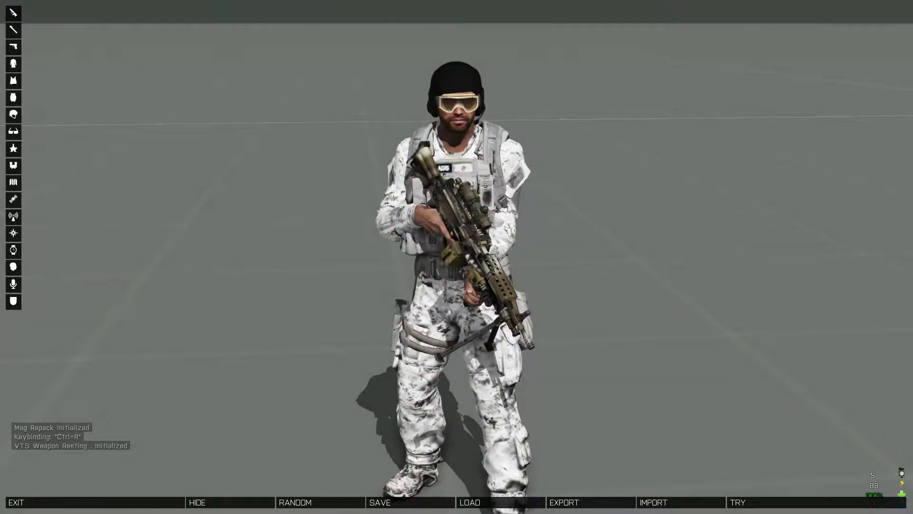
left_click(304, 502)
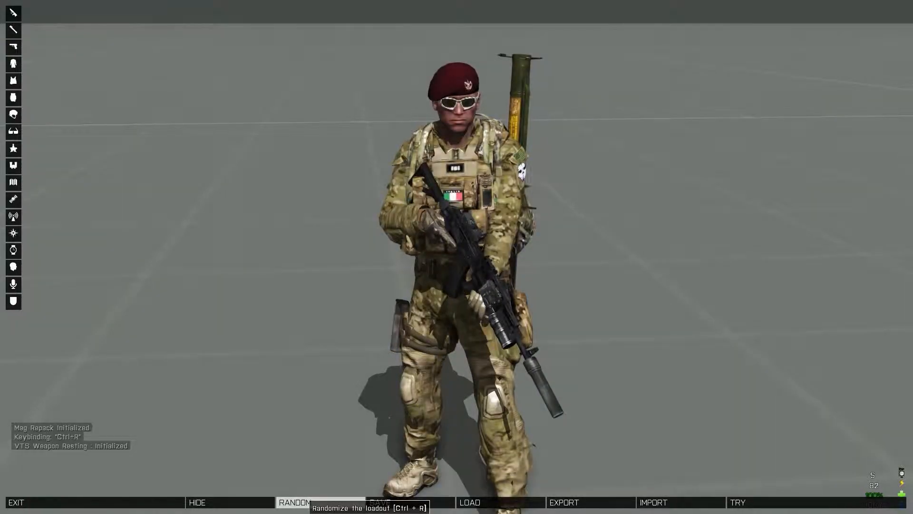
left_click(309, 502)
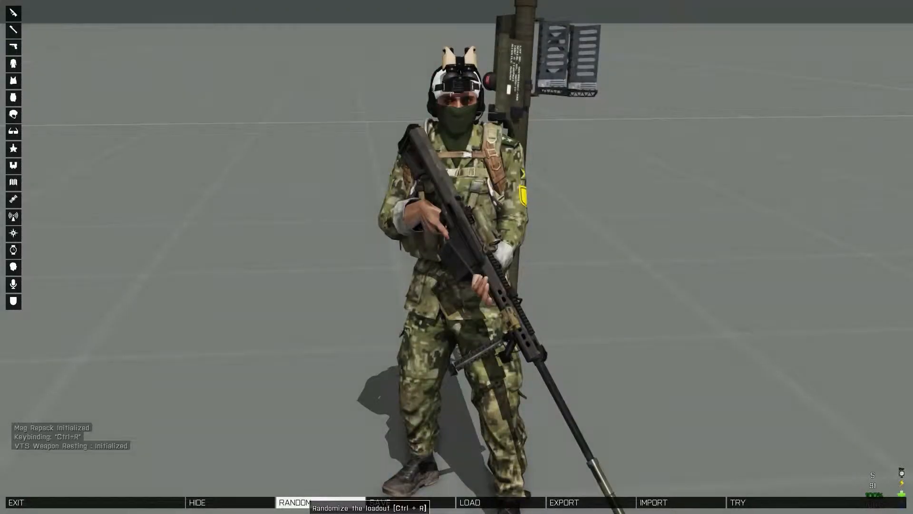
left_click(309, 502)
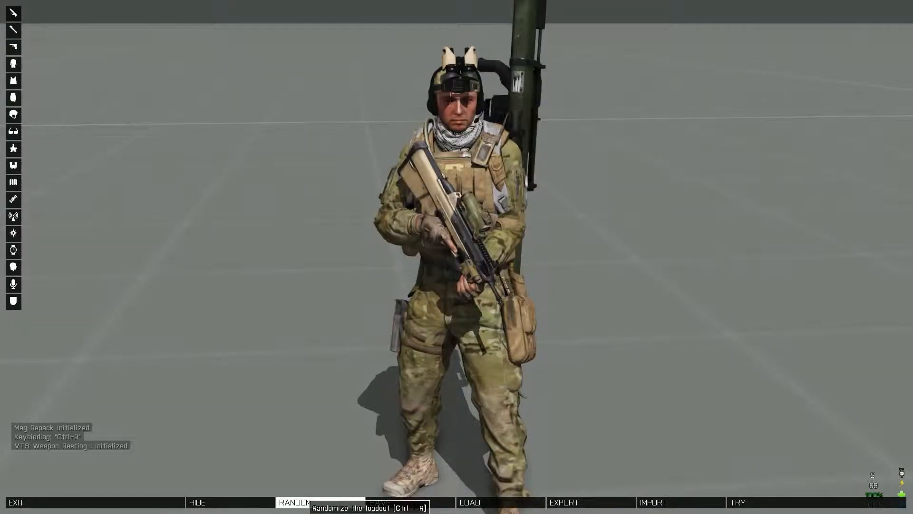
left_click(300, 502)
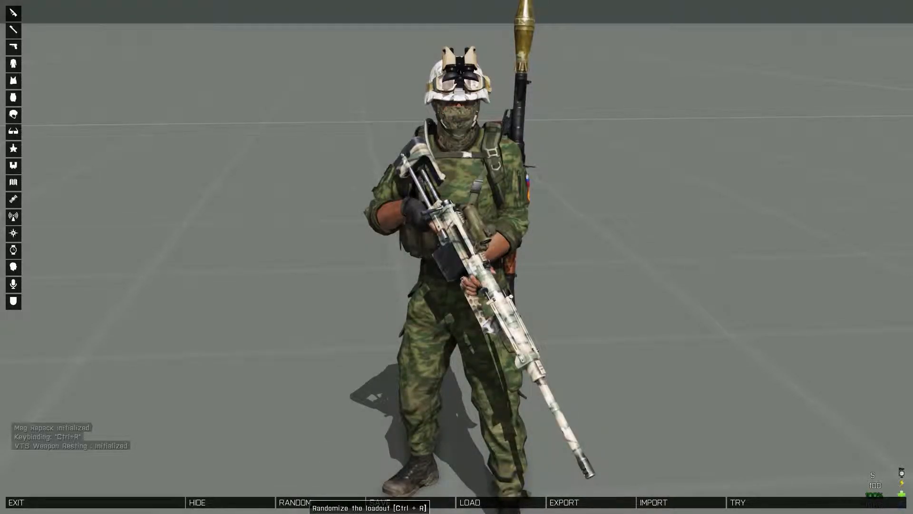
left_click(300, 502)
left_click(301, 502)
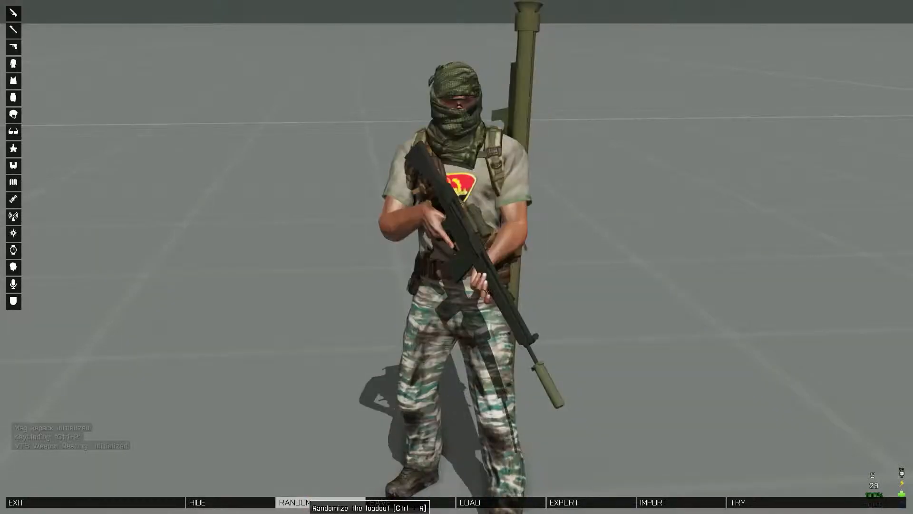
left_click(301, 502)
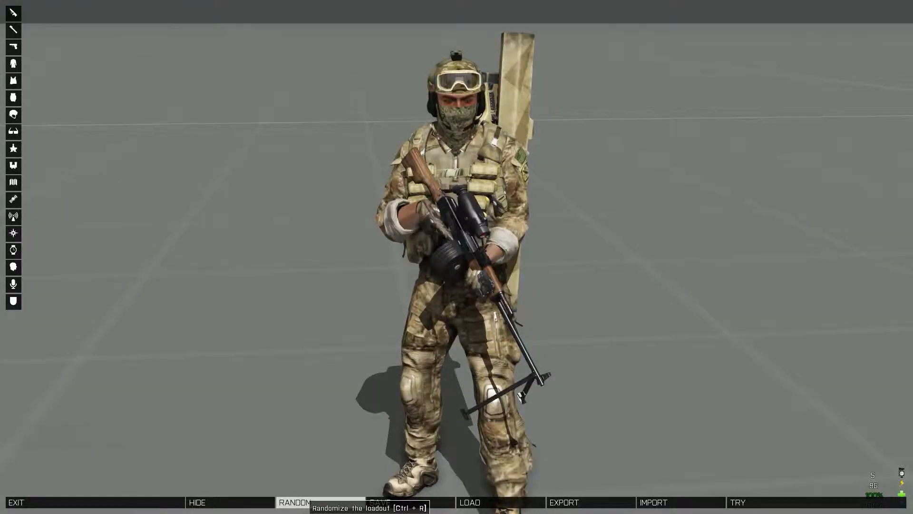
left_click(300, 503)
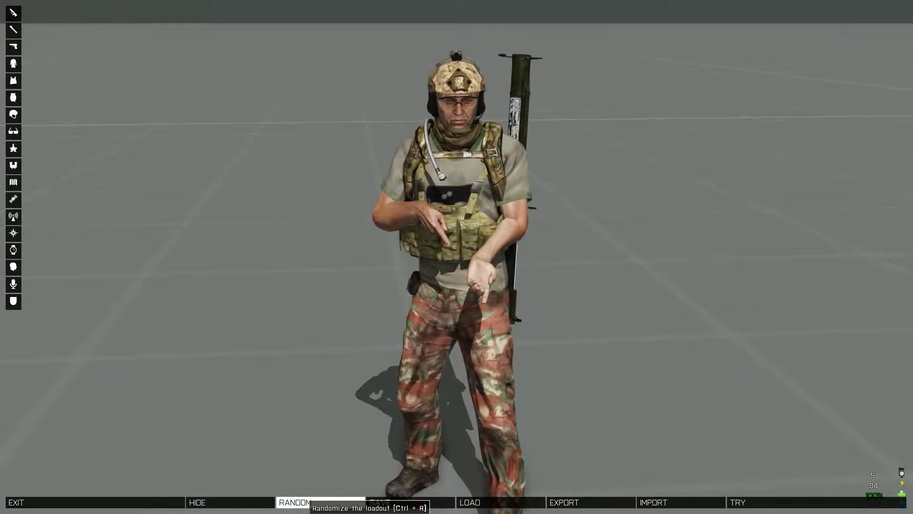
left_click(301, 502)
left_click(301, 503)
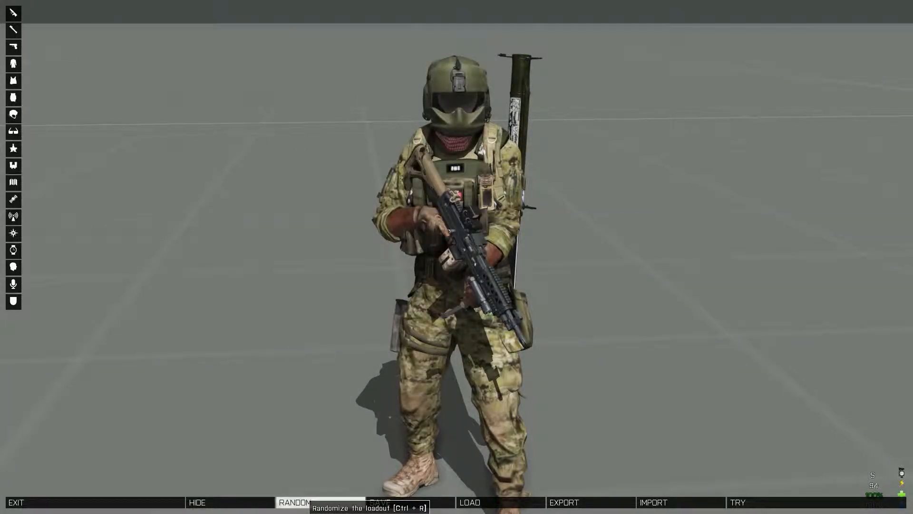
left_click(300, 502)
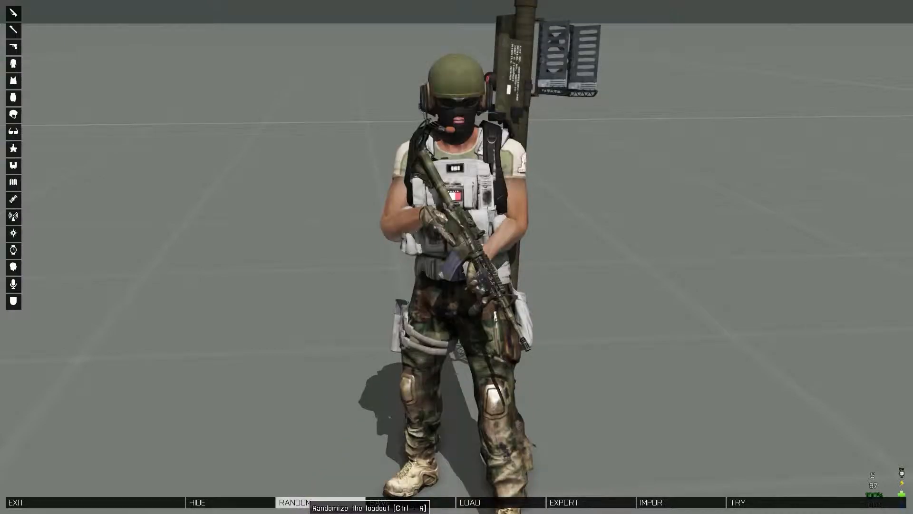
left_click(301, 502)
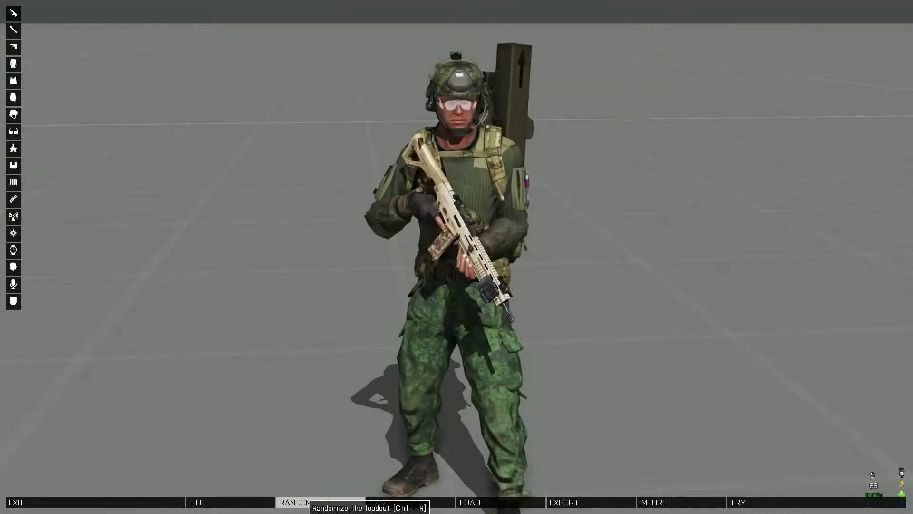
left_click(301, 502)
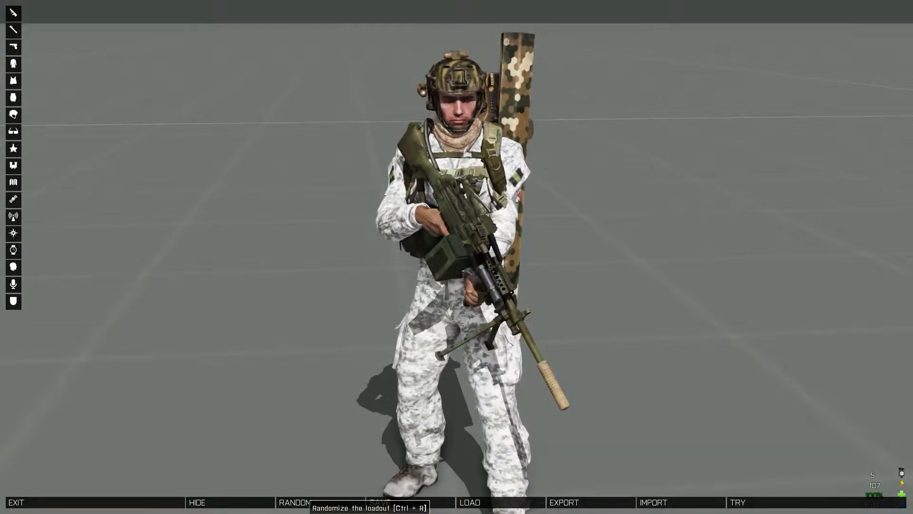
left_click(301, 502)
left_click(301, 502)
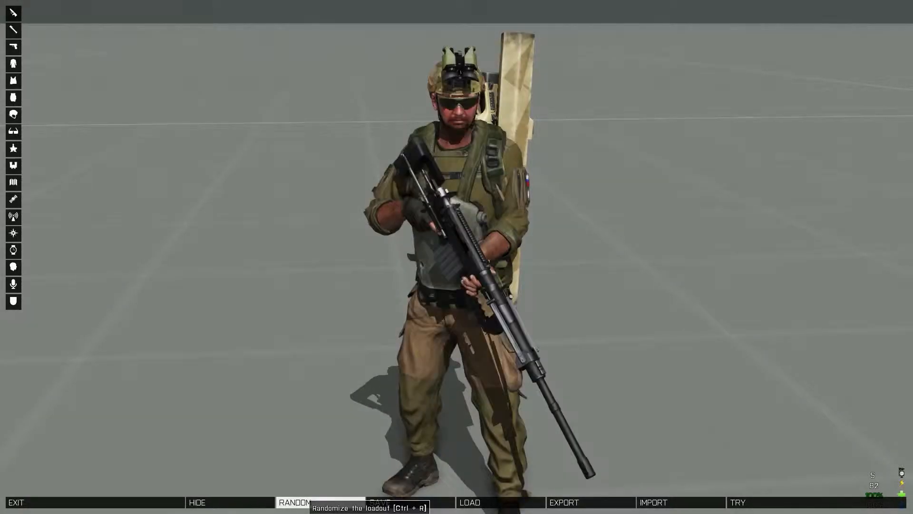
left_click(300, 503)
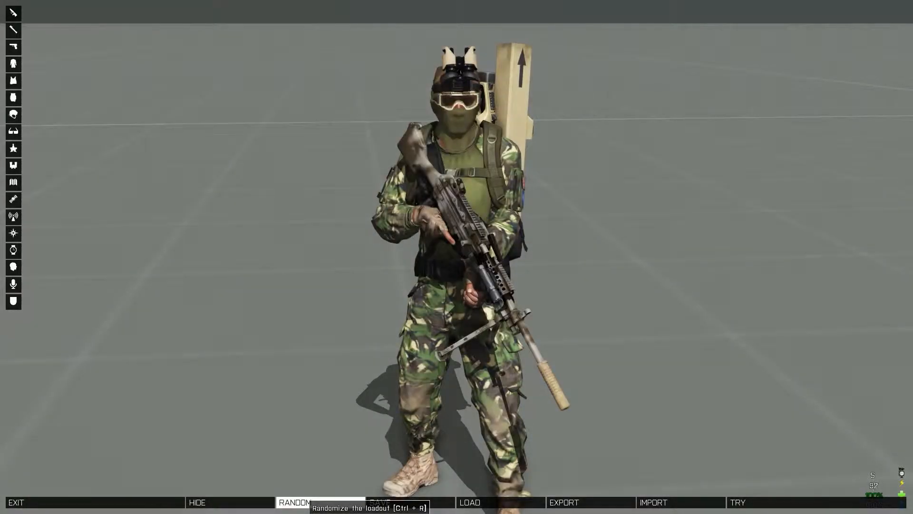
left_click(301, 502)
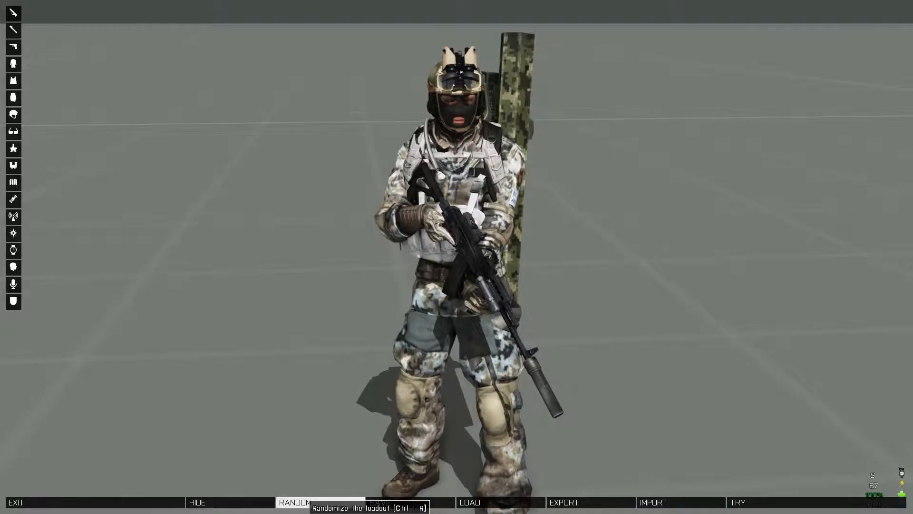
Step: Try out the current loadout in the test area and shoot the blue targets through the AK74M SF's sight
mouse_move(443, 276)
left_mouse_down()
mouse_move(532, 332)
mouse_move(704, 314)
mouse_move(443, 261)
left_mouse_up()
left_click(762, 502)
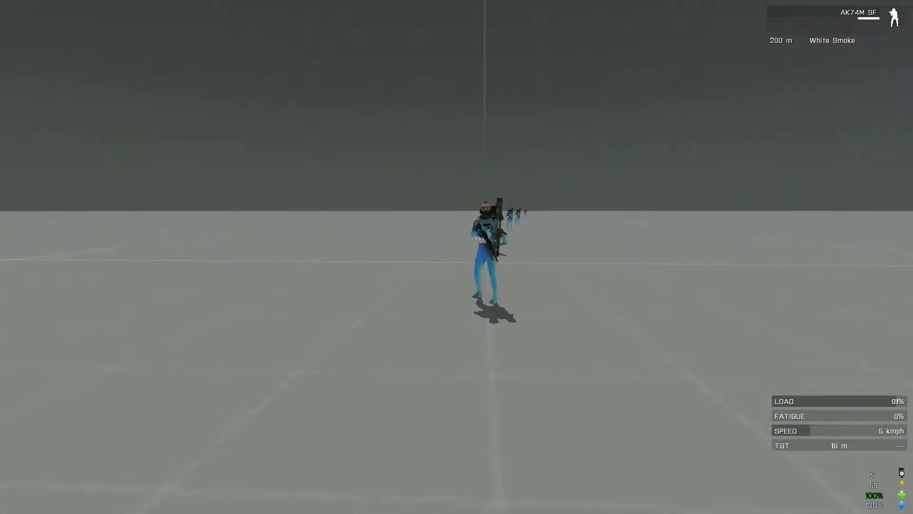
left_click(457, 257)
right_click(456, 257)
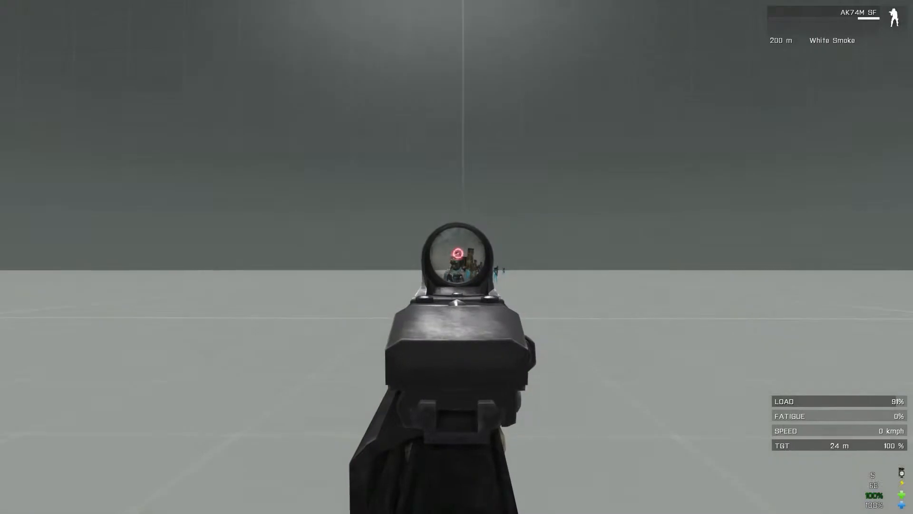
right_click(457, 257)
left_click(456, 257)
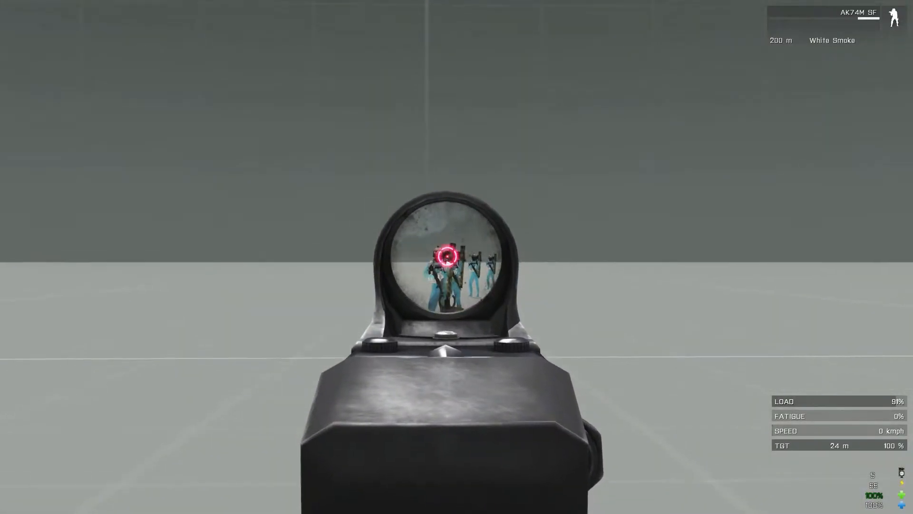
left_click(456, 257)
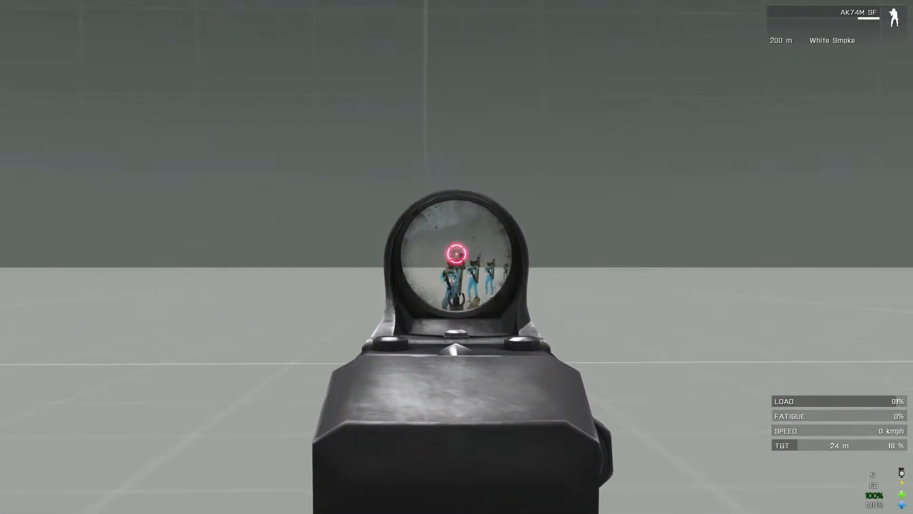
left_click(457, 257)
right_click(457, 257)
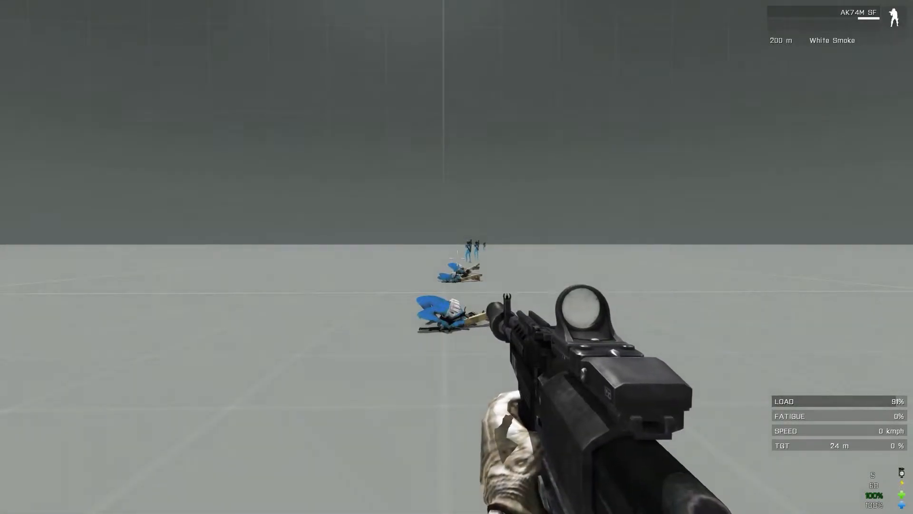
Step: Reload the AK74M SF and move its suppressor from the muzzle slot into the vest in the inventory
key("r")
key("i")
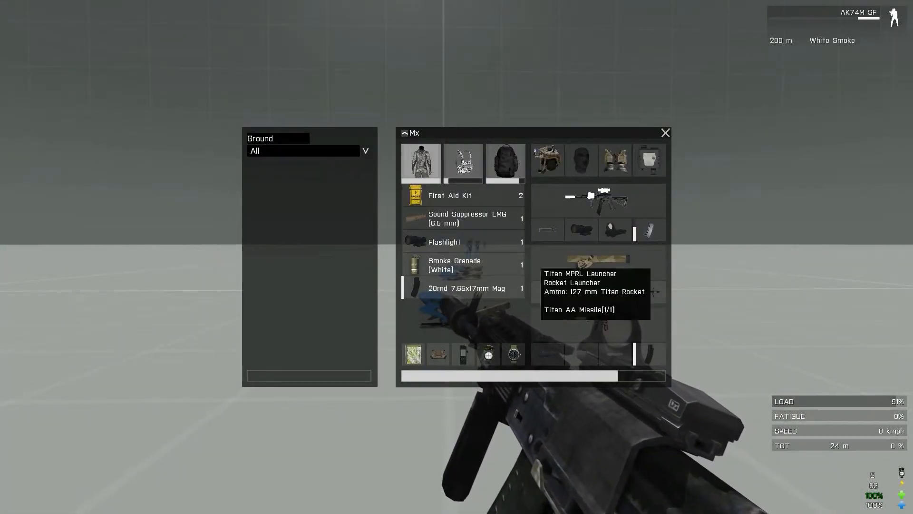
left_click_drag(548, 230, 444, 294)
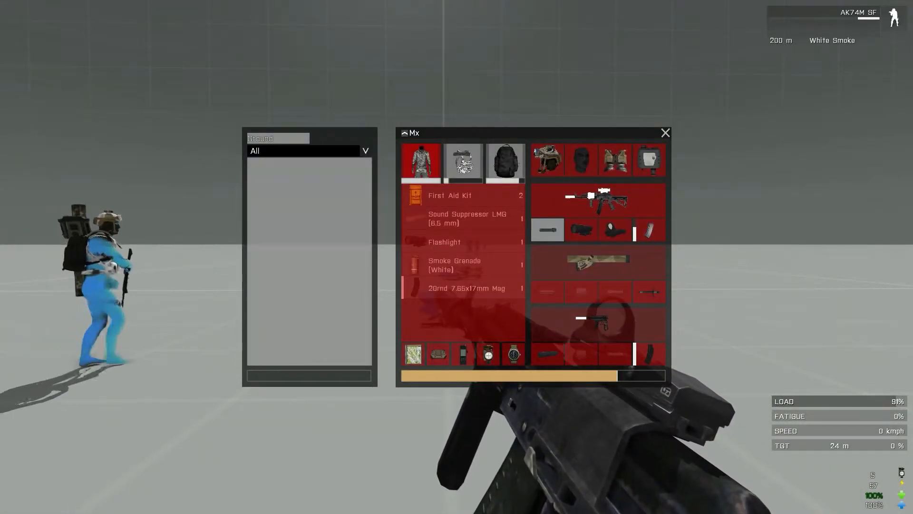
left_click_drag(460, 154, 463, 159)
key("i")
Step: Shoot the blue targets with the unsuppressed AK74M SF, reload and advance across the test area
right_click(457, 257)
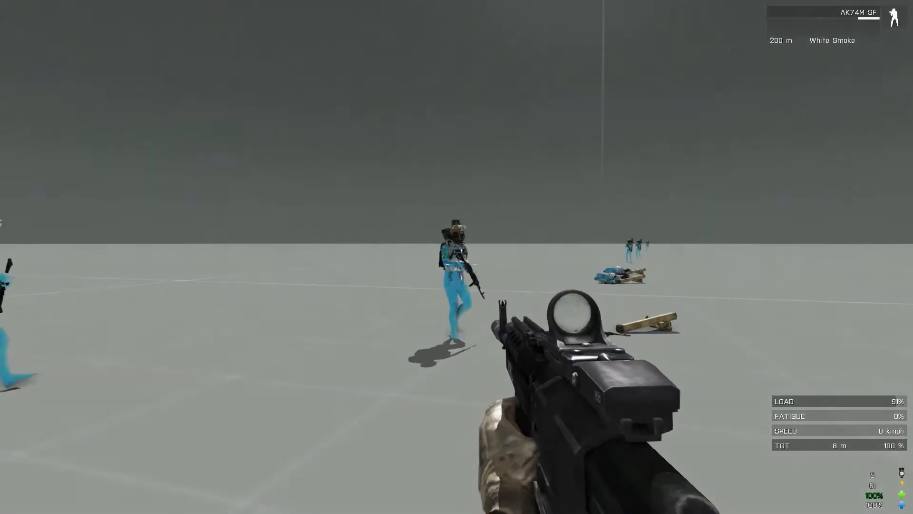
left_click(457, 257)
left_click(457, 256)
left_click(457, 257)
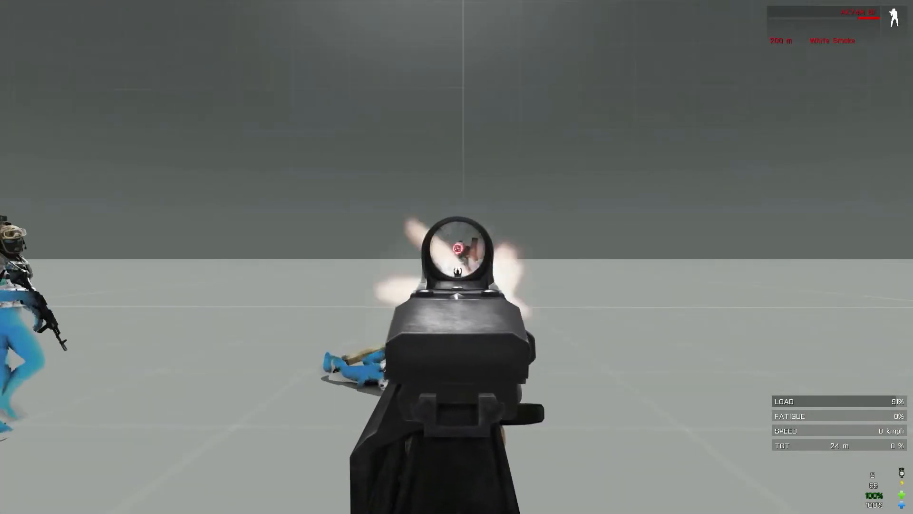
left_click(457, 257)
left_click(457, 257)
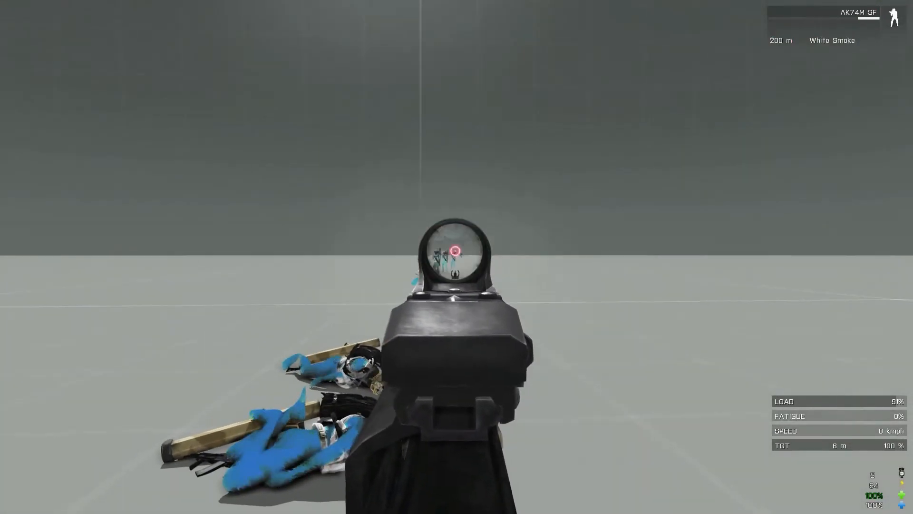
left_click(456, 257)
right_click(457, 257)
key("r")
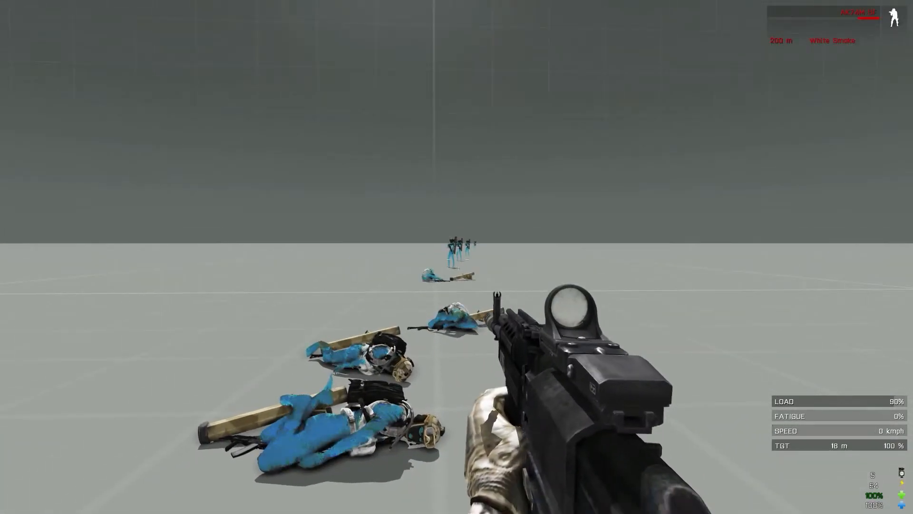
key("w")
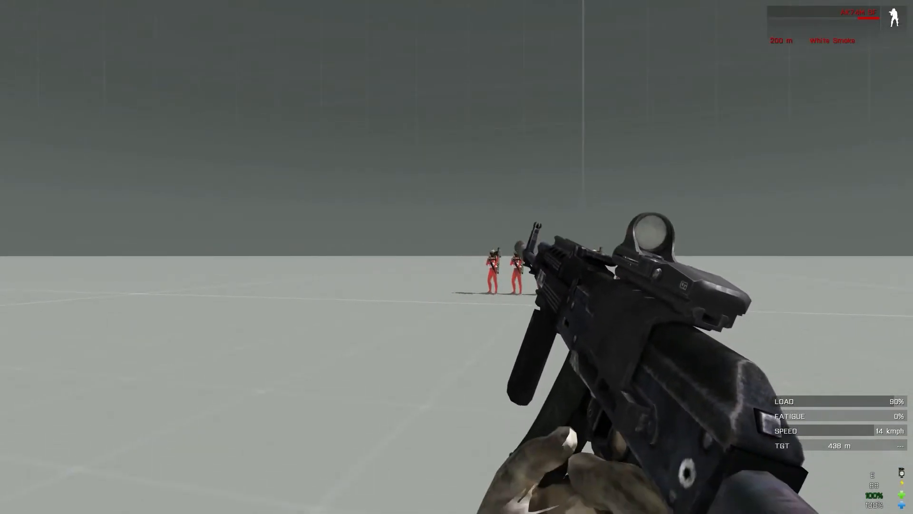